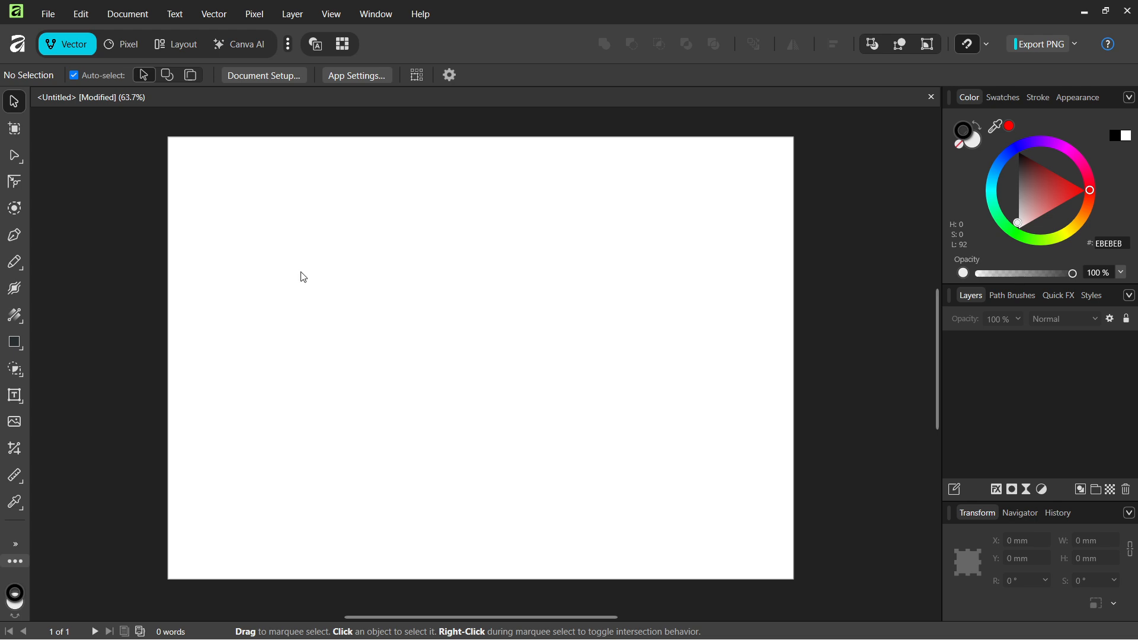
- Create a text frame about 124 × 60 mm in the page's upper area, containing the word "TEXT" in bold
click(21, 403)
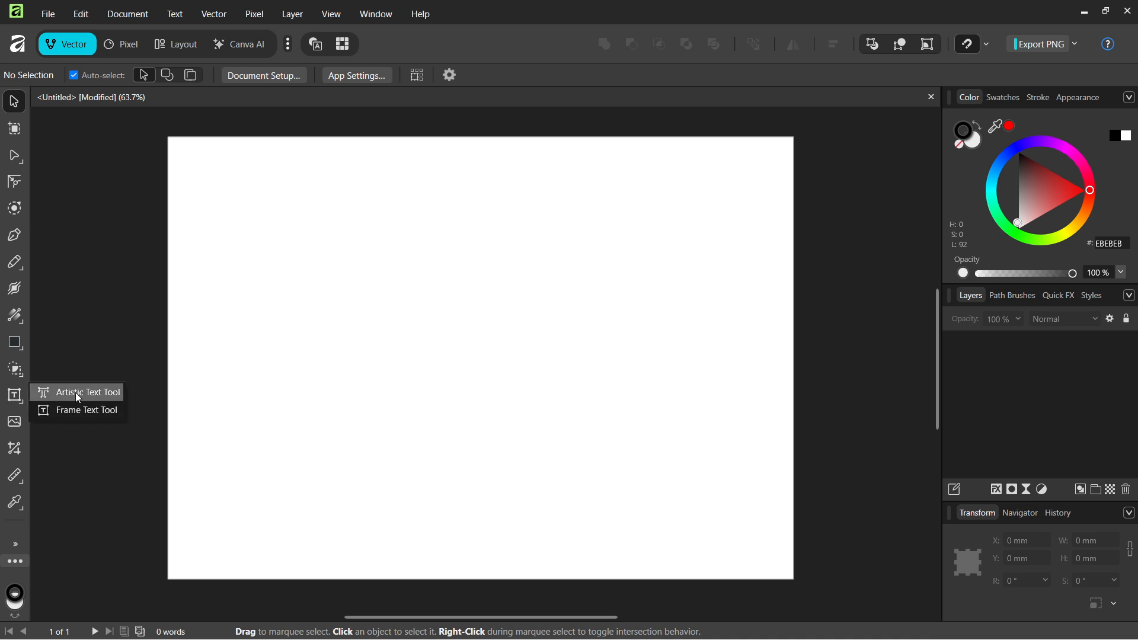
click(69, 411)
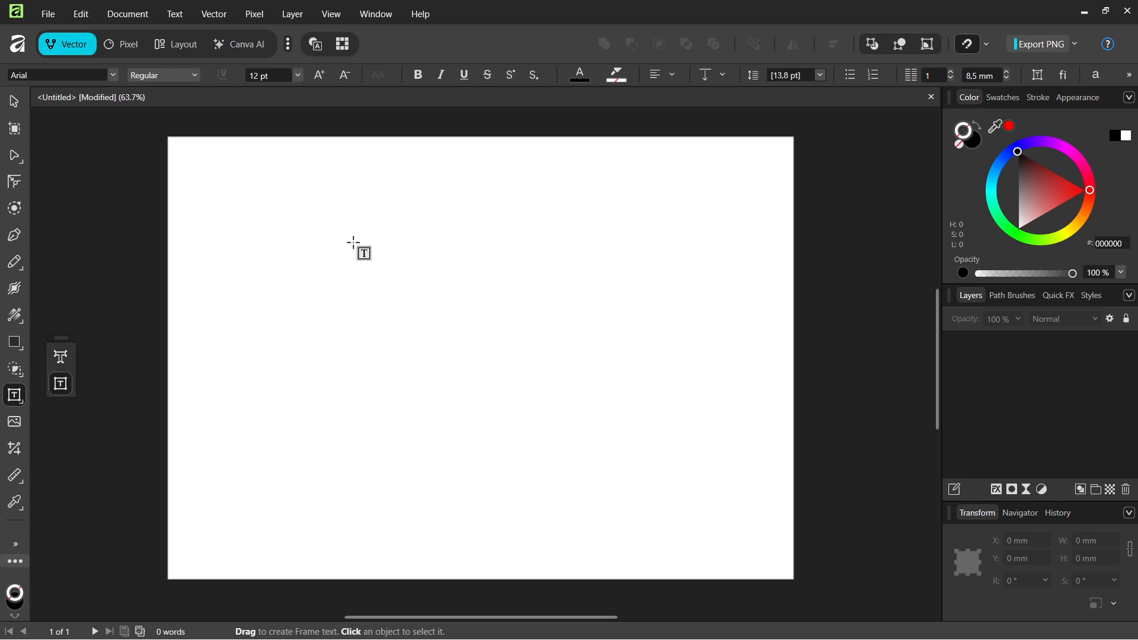
drag(339, 197, 600, 323)
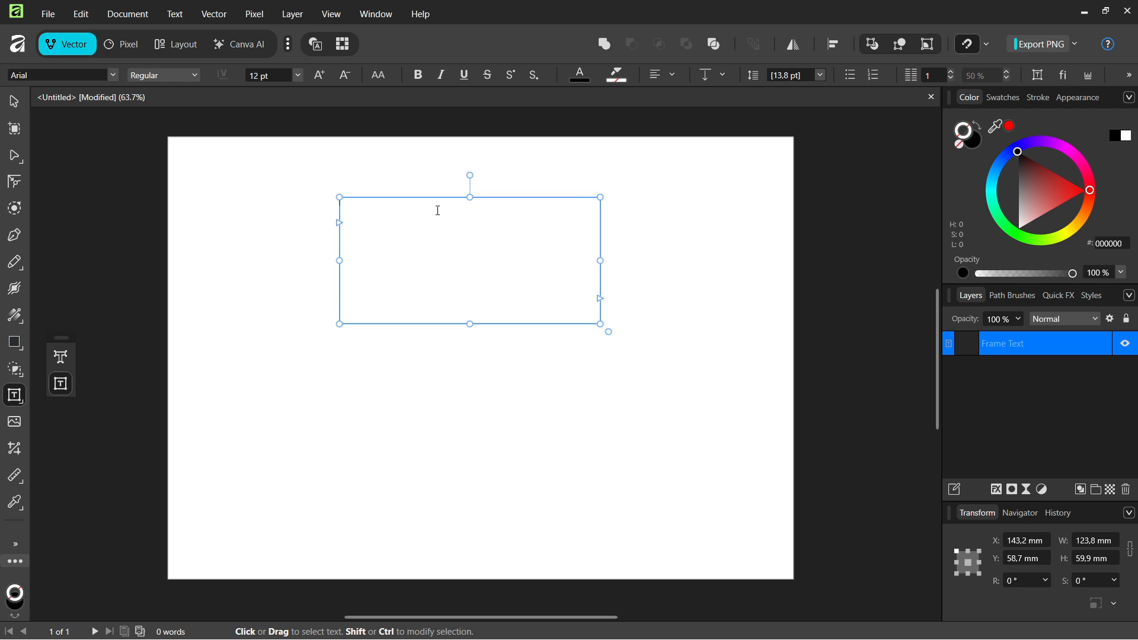
text(TEXT)
key(ctrl+a)
key(ctrl+b)
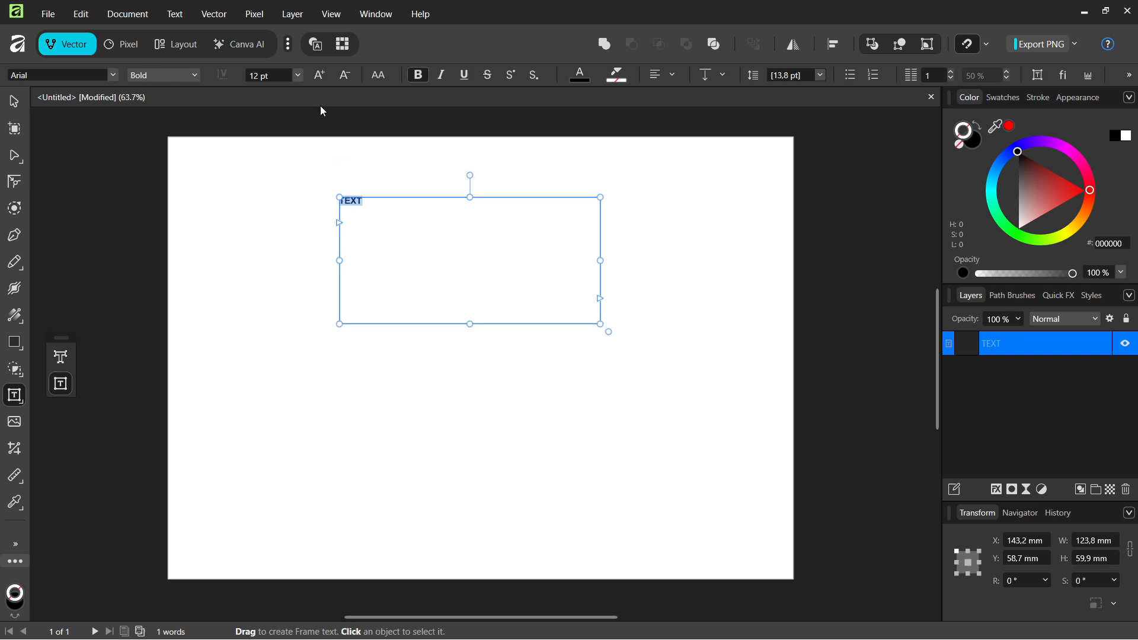
- Set the frame's text to 96 pt in the Anton font
click(298, 75)
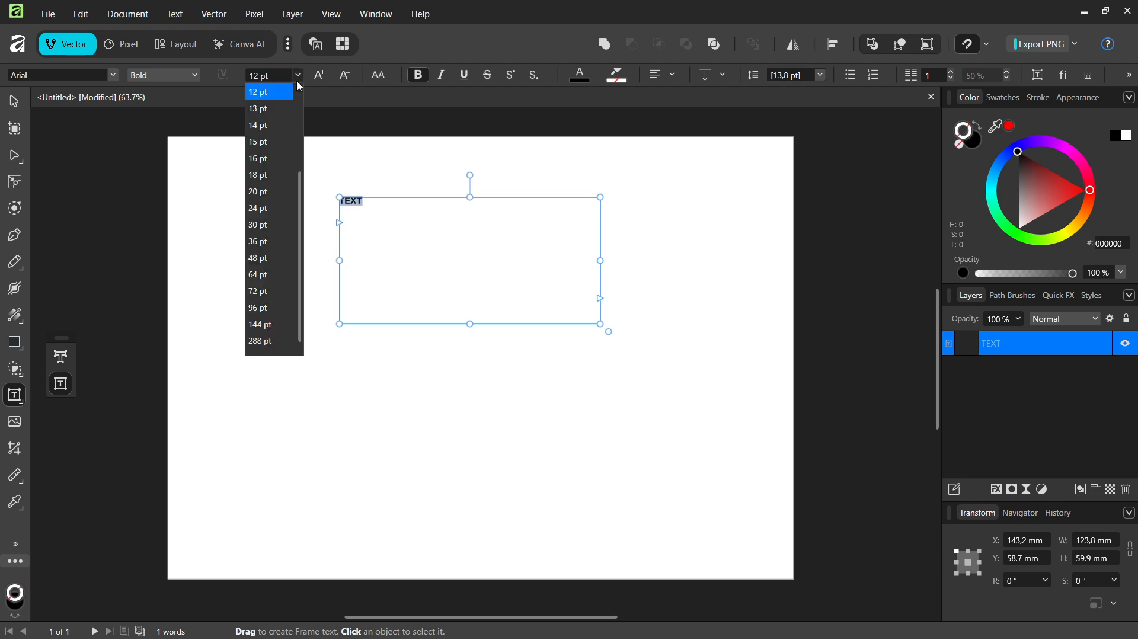
click(265, 309)
click(113, 76)
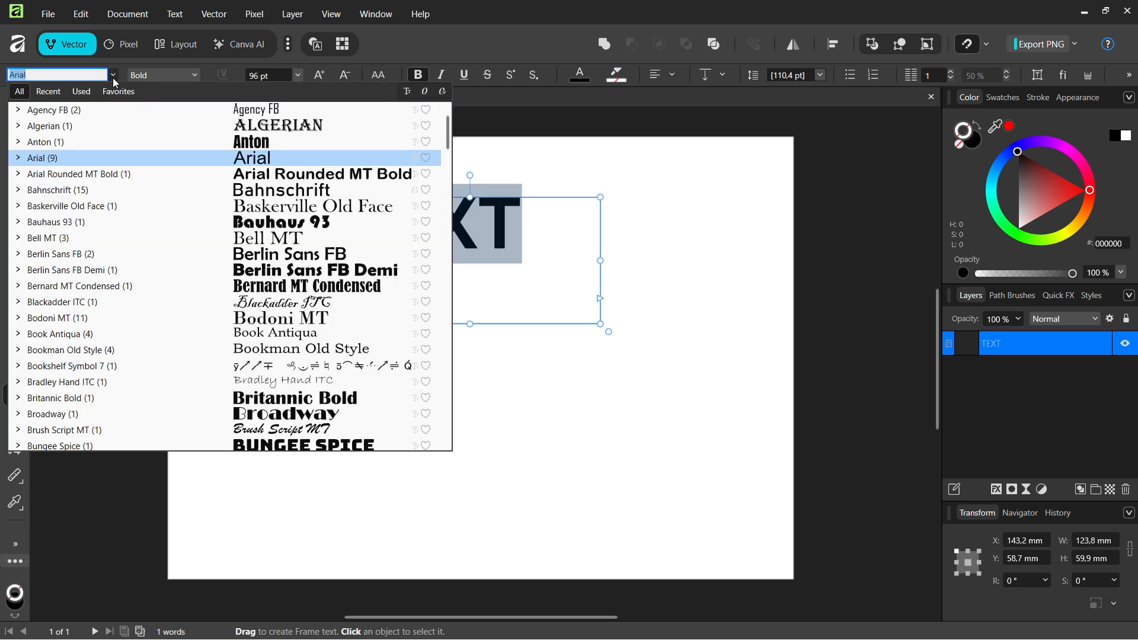
click(106, 138)
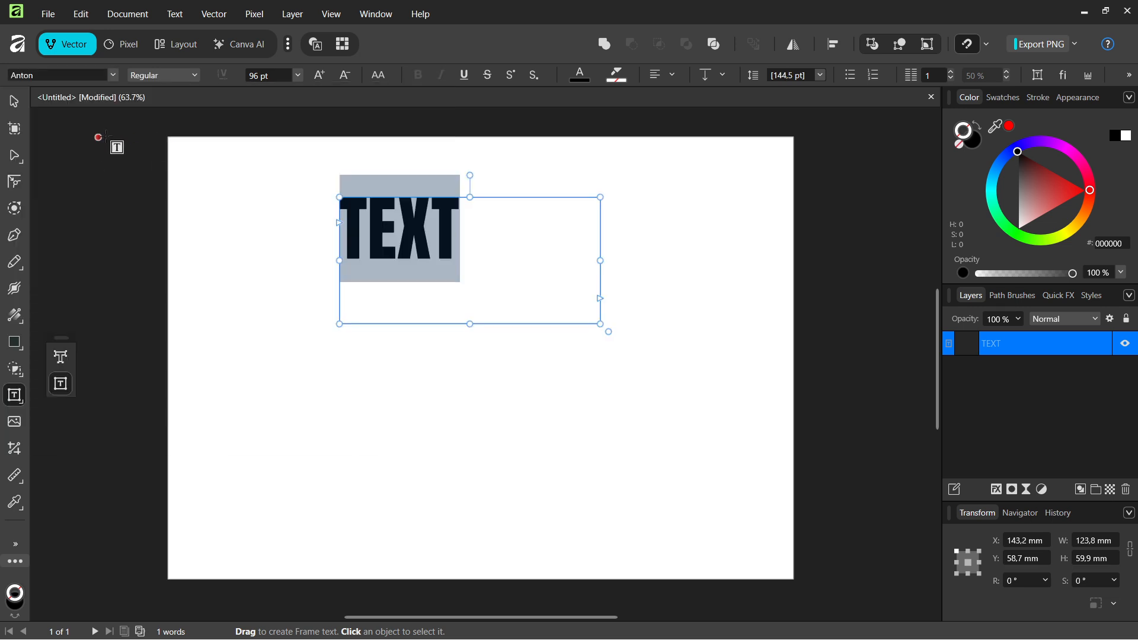
click(16, 102)
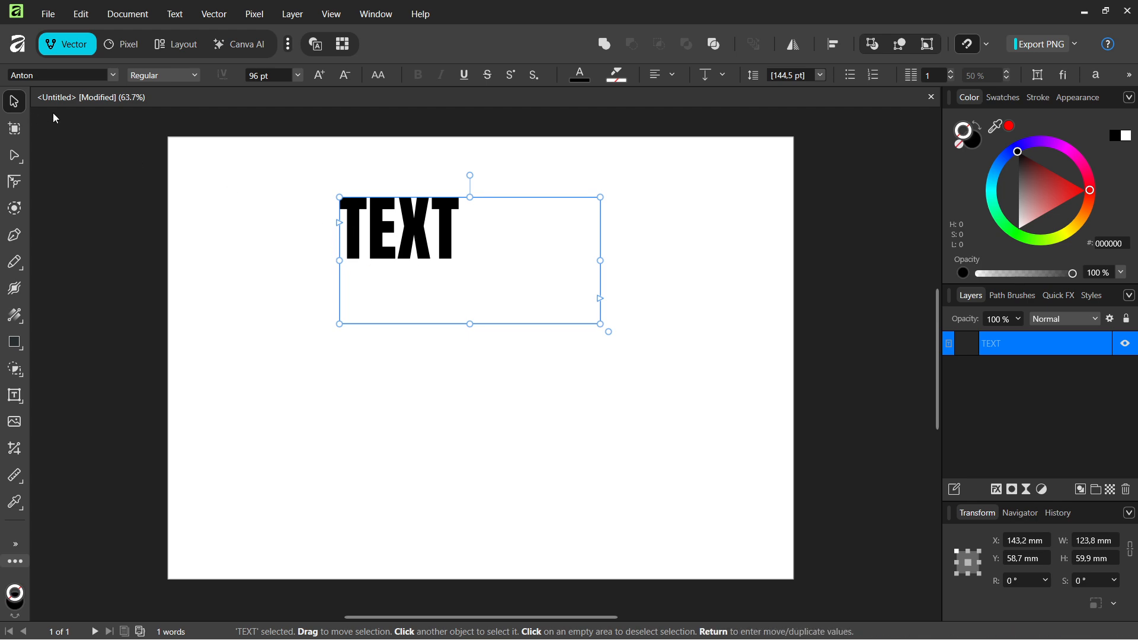
- Narrow the text frame to about 19 mm so the letters stack one per line, and lengthen it to about 190 mm
double_click(419, 229)
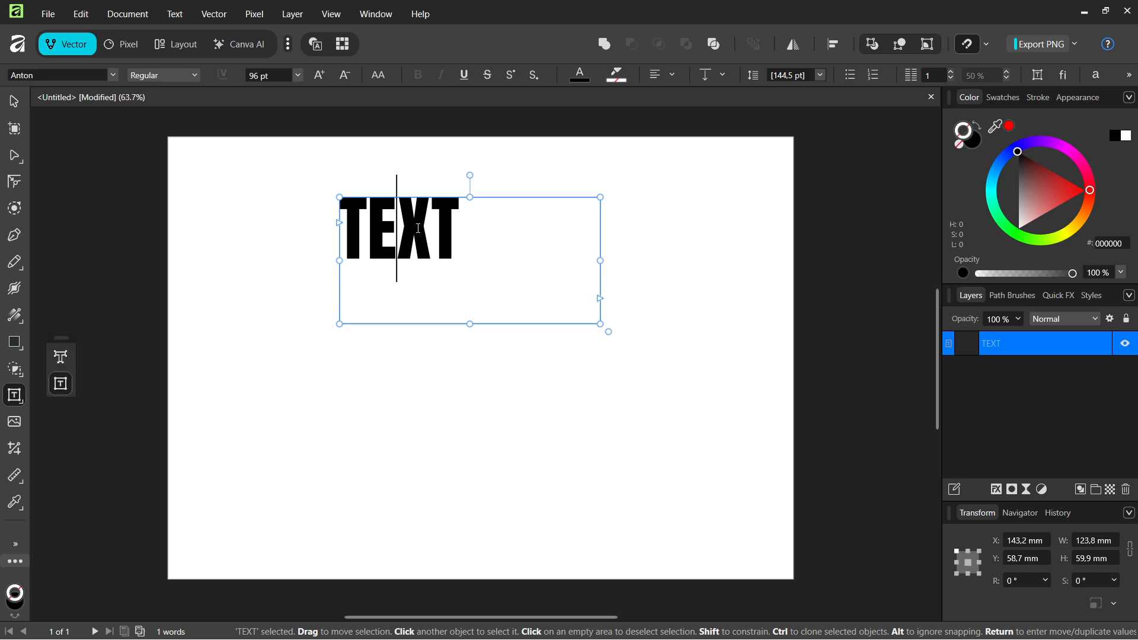
double_click(419, 228)
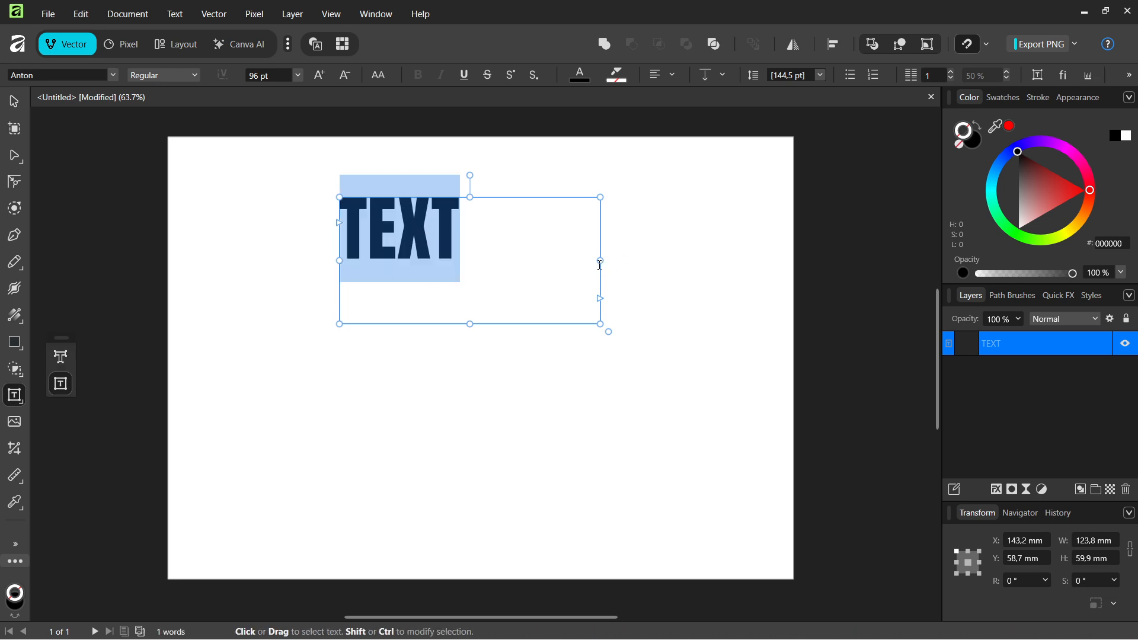
click(575, 265)
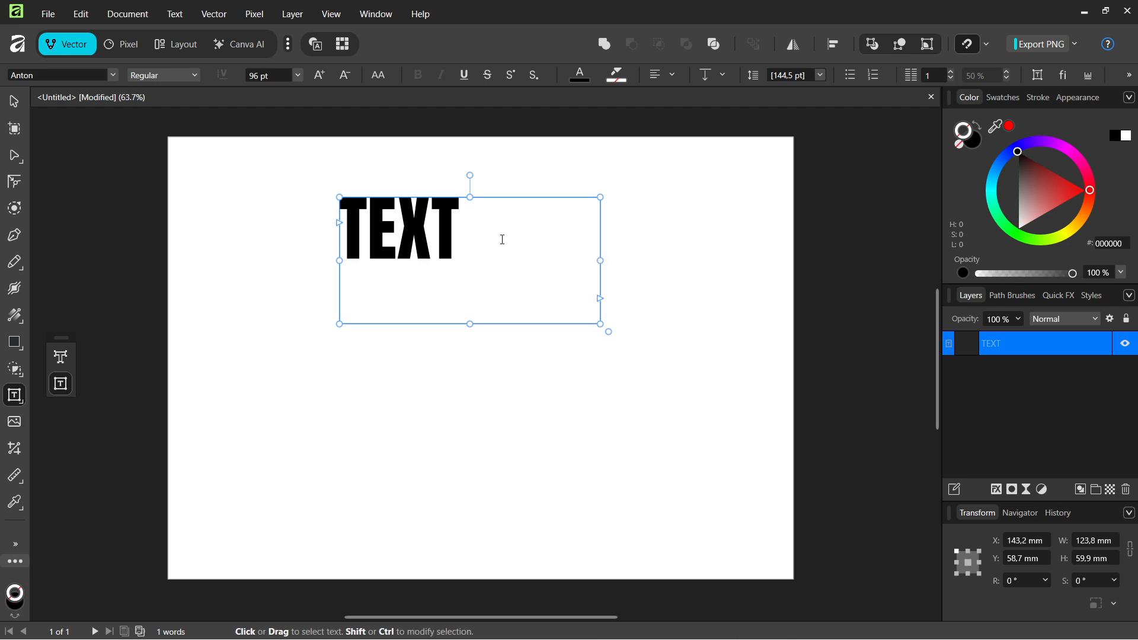
drag(600, 262, 381, 273)
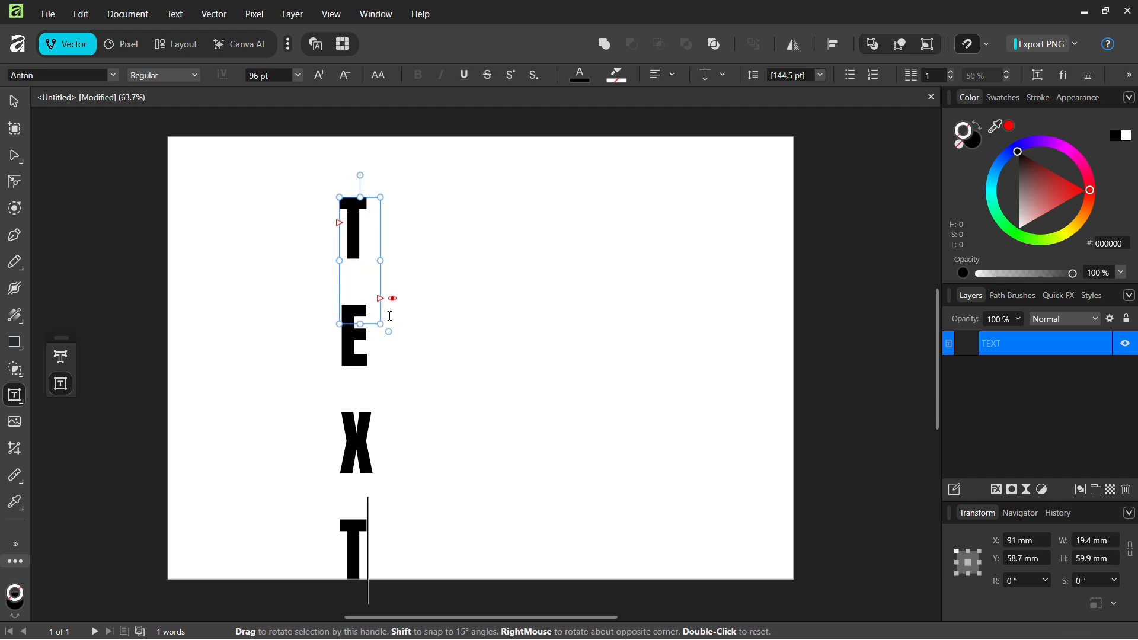
click(392, 298)
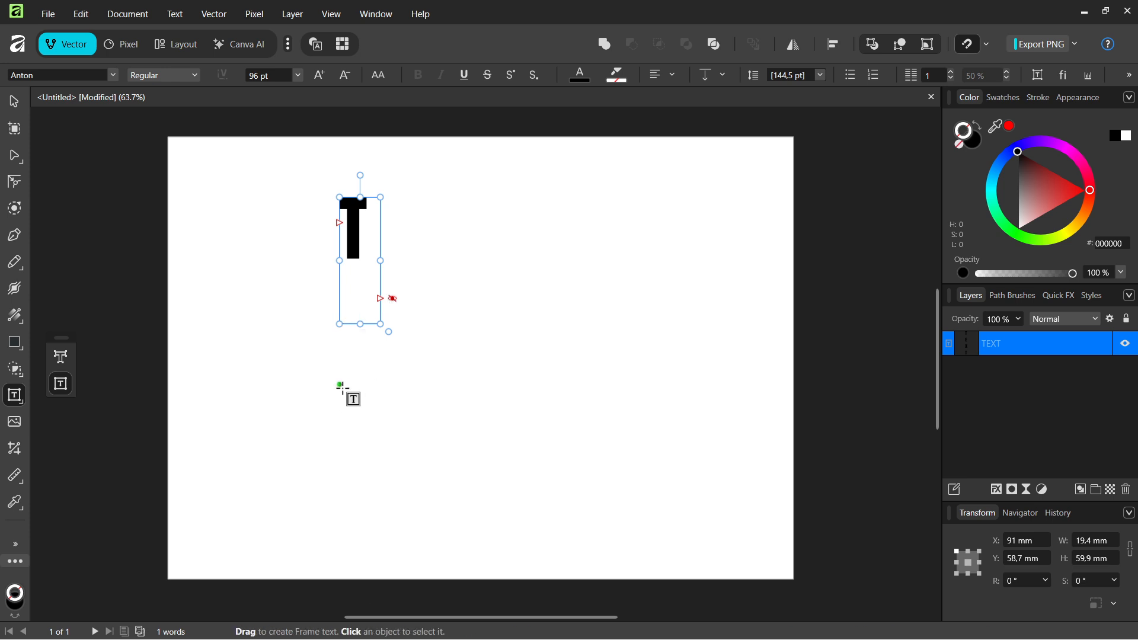
click(392, 299)
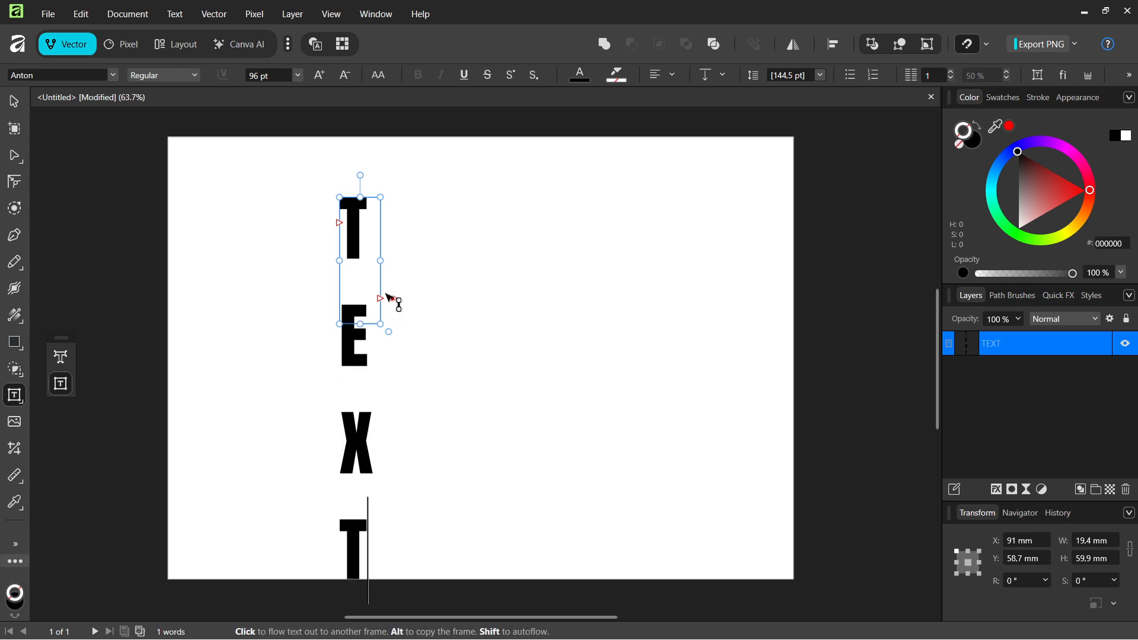
drag(362, 324, 360, 566)
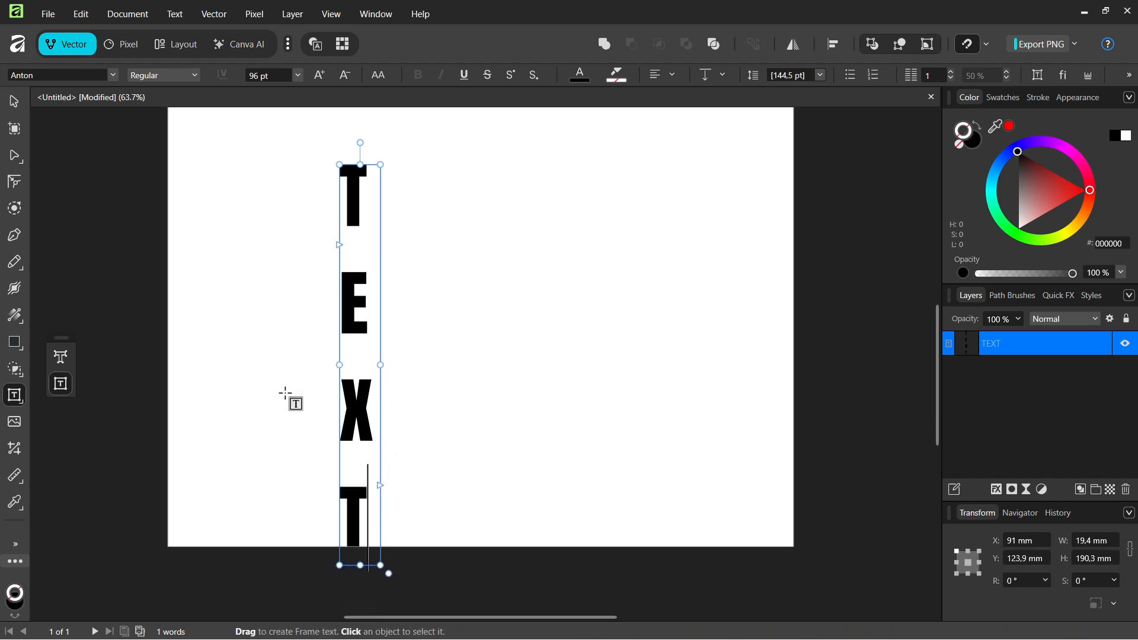
- Move the tall text frame onto the middle of the page, fully inside its edges
click(12, 107)
drag(360, 332, 449, 283)
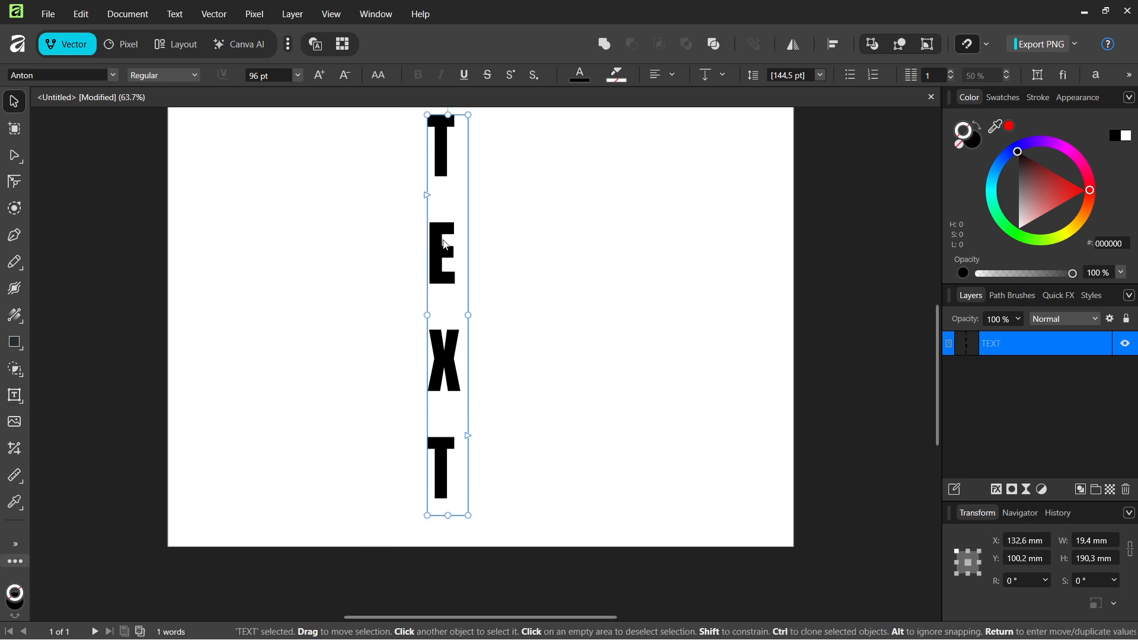
click(602, 299)
scroll(477, 326, up, 1)
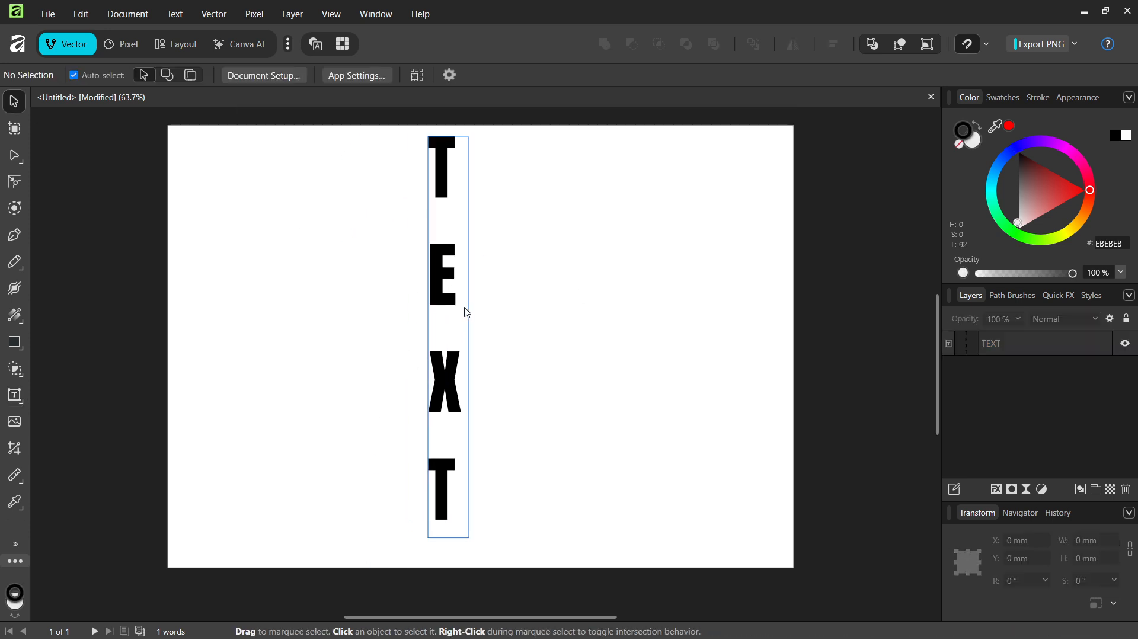
drag(447, 221, 473, 231)
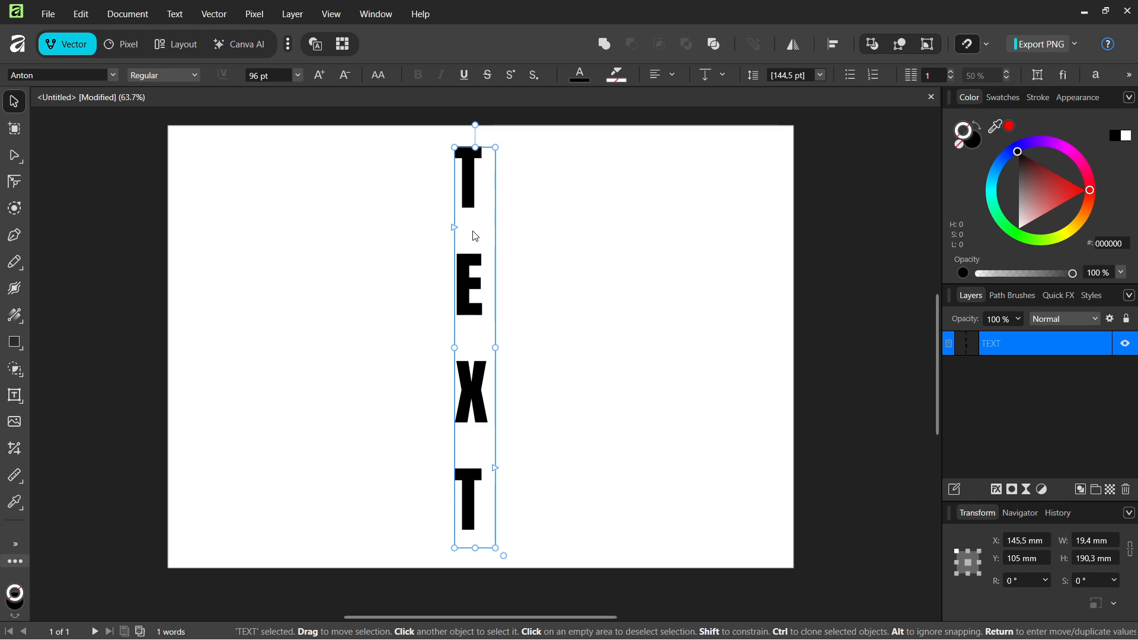
- Centre-align the stacked letters within the text frame
double_click(476, 319)
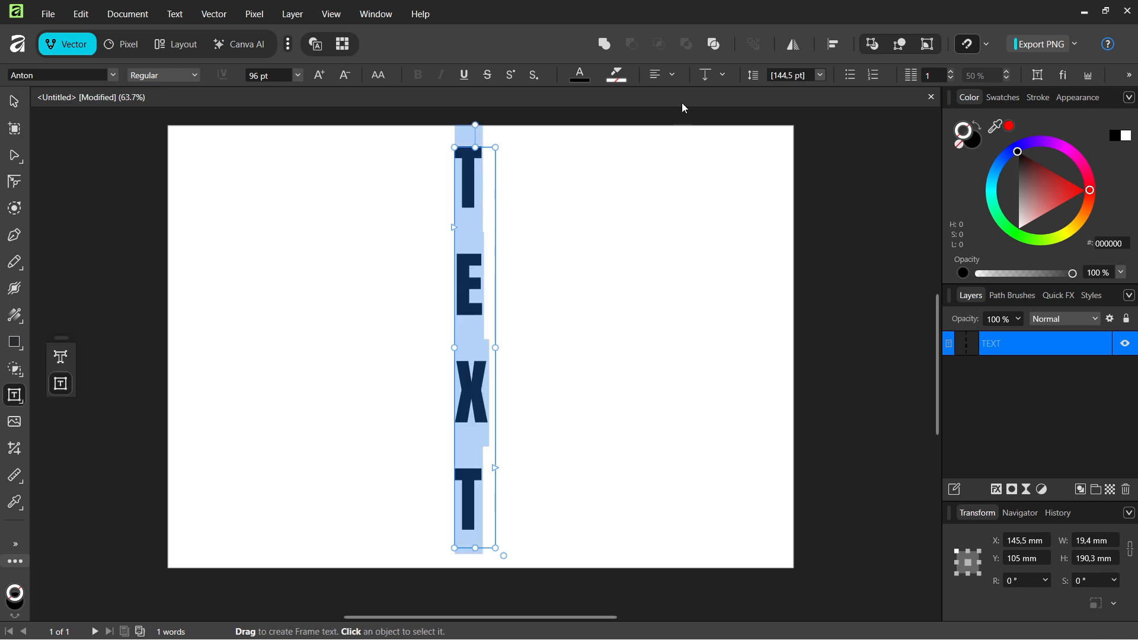
click(672, 73)
click(691, 144)
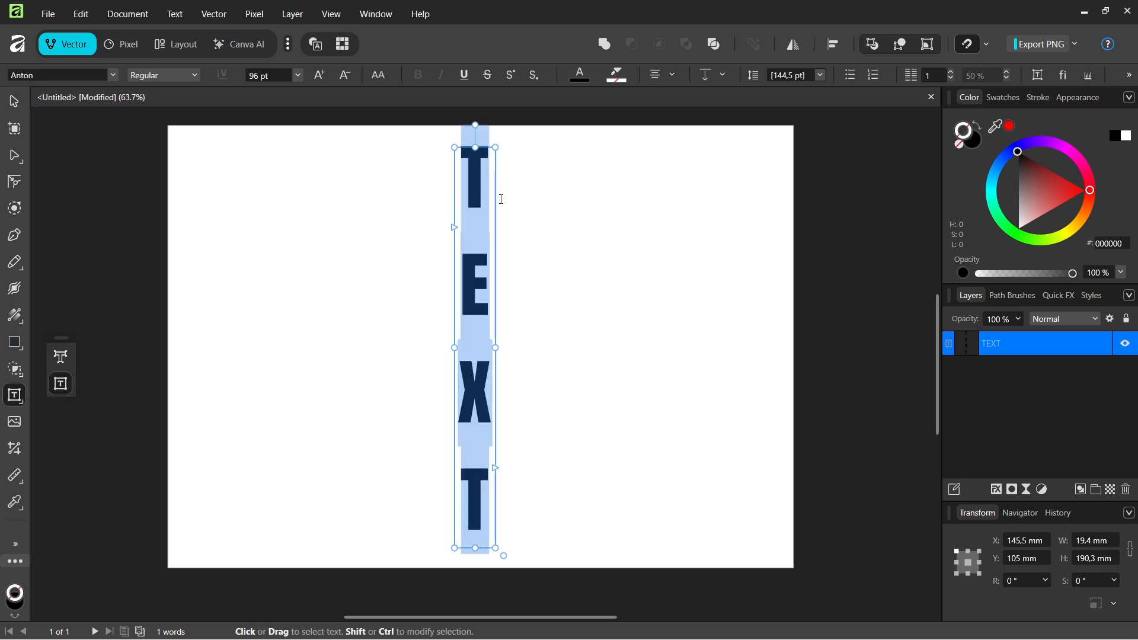
- Reduce the Leading Override in the Character settings so the stacked letters sit close together
click(361, 16)
mouse_move(485, 196)
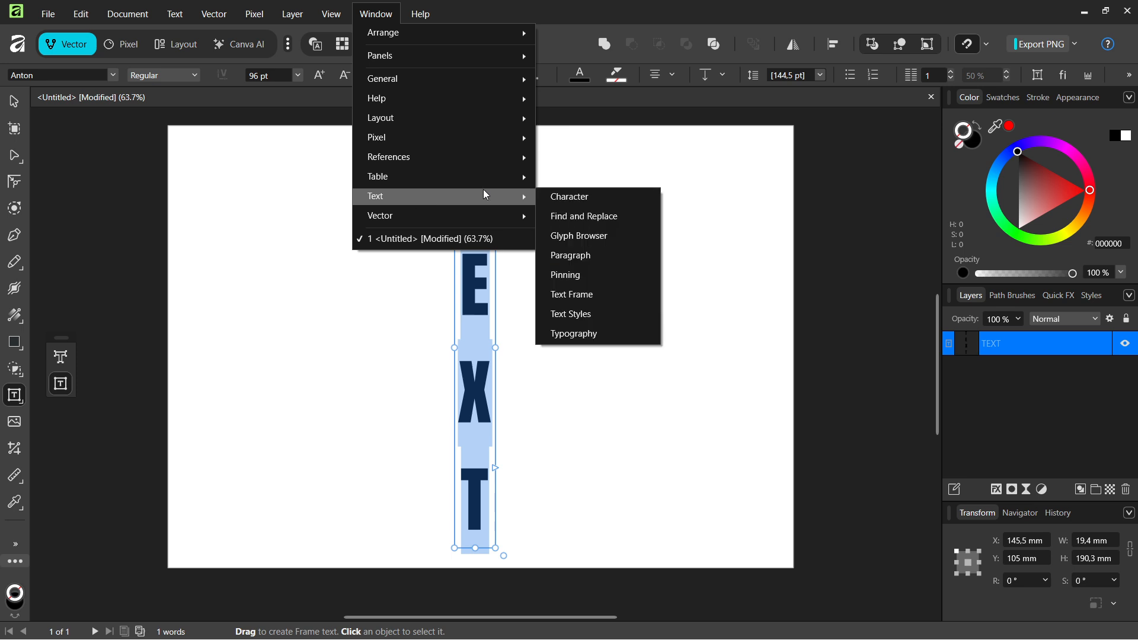
click(566, 196)
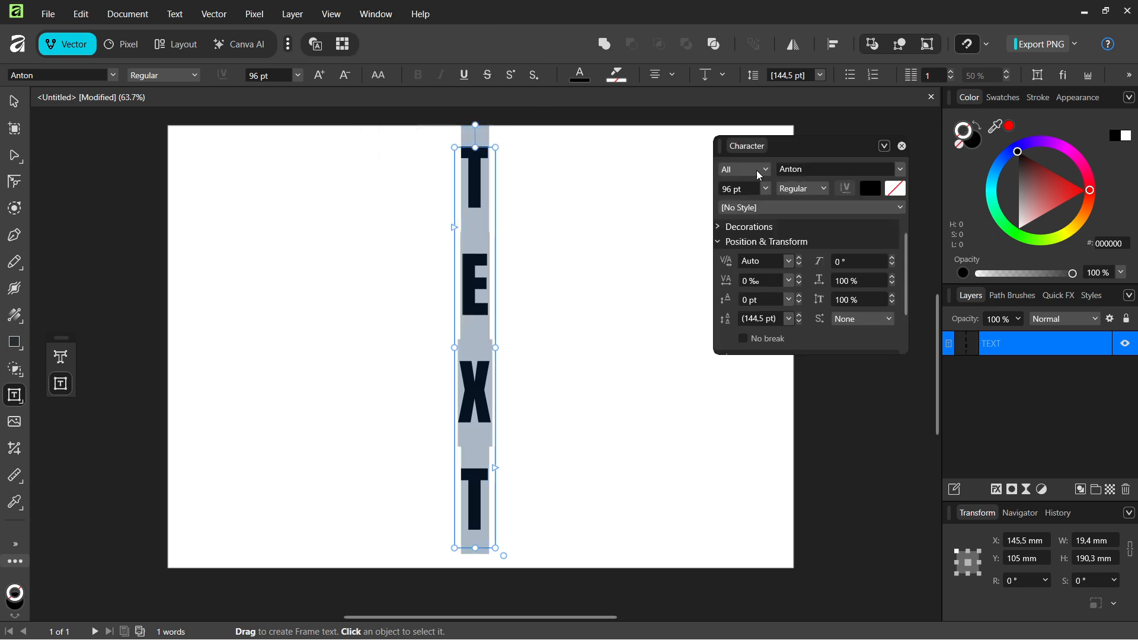
drag(787, 148, 762, 134)
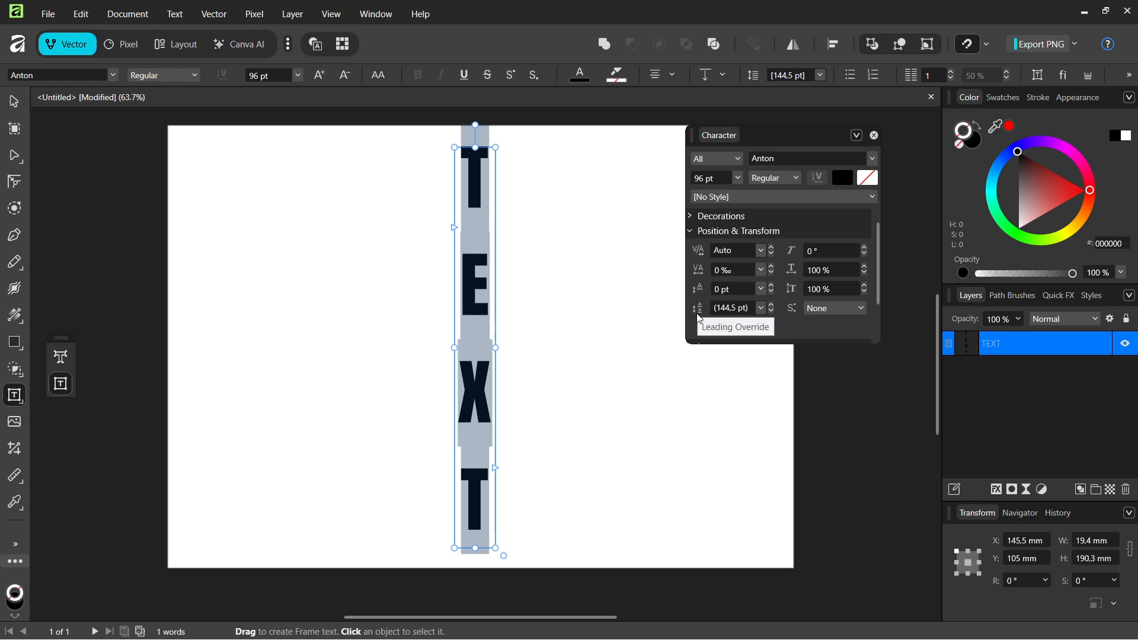
drag(698, 314, 646, 319)
click(875, 137)
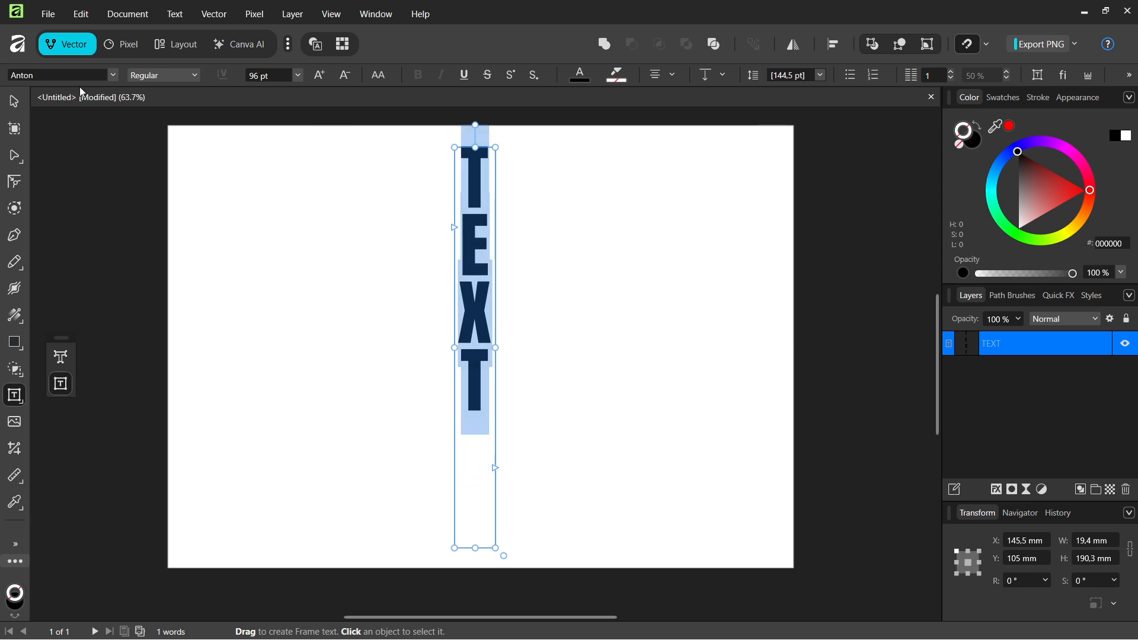
- Shorten the text frame to about 130 mm high to fit the letters, and centre it on the page
click(17, 104)
click(634, 261)
click(483, 392)
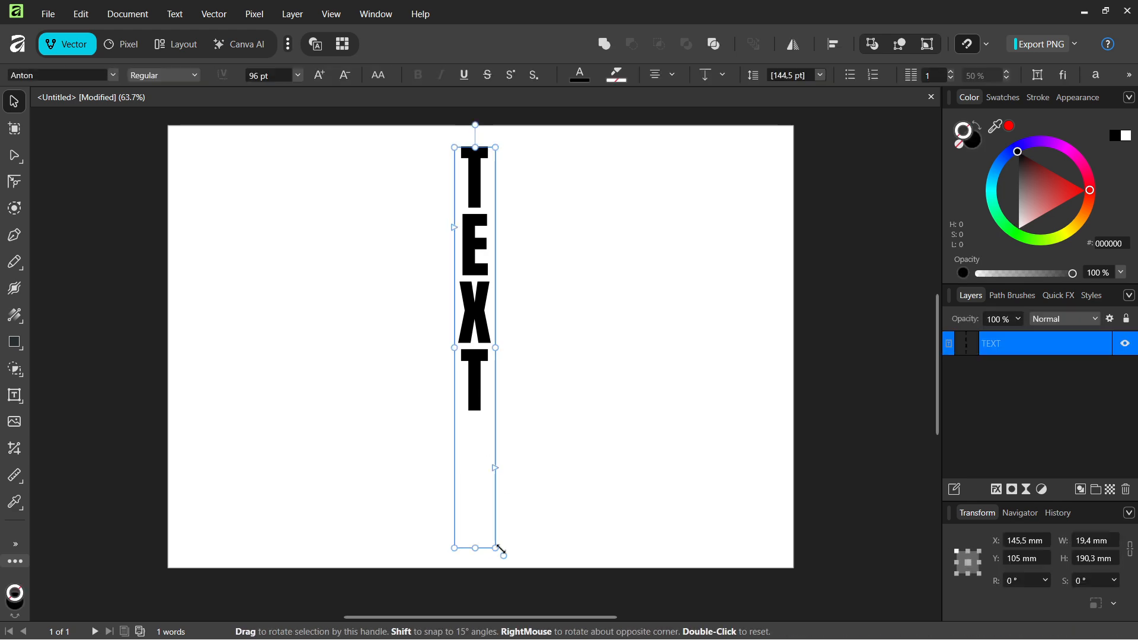
drag(475, 548, 475, 424)
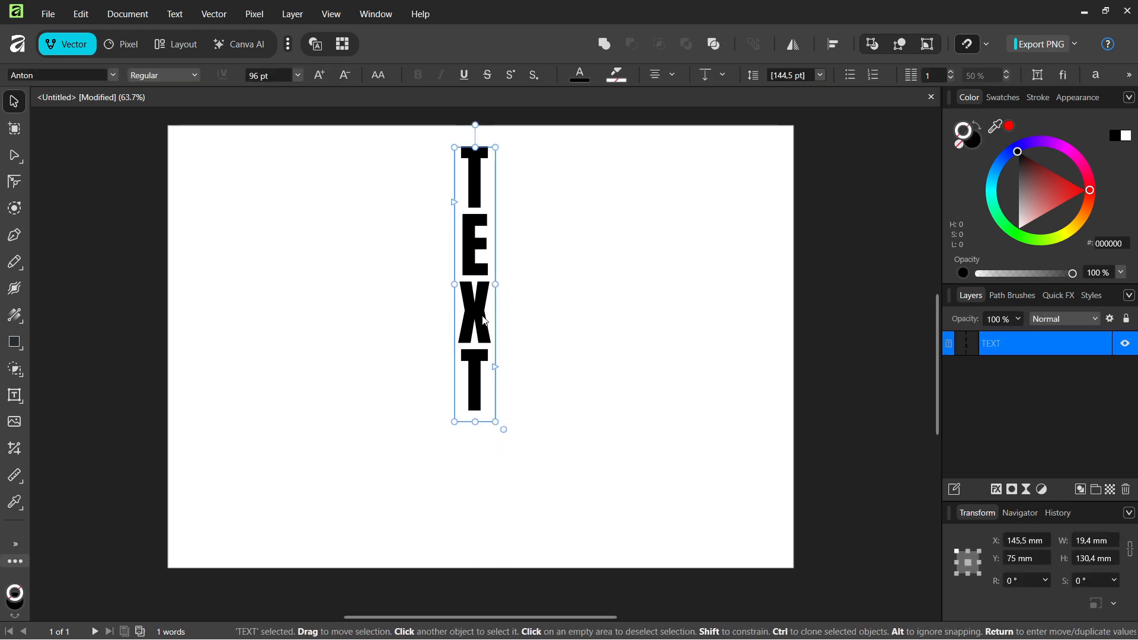
drag(476, 320, 466, 355)
click(609, 372)
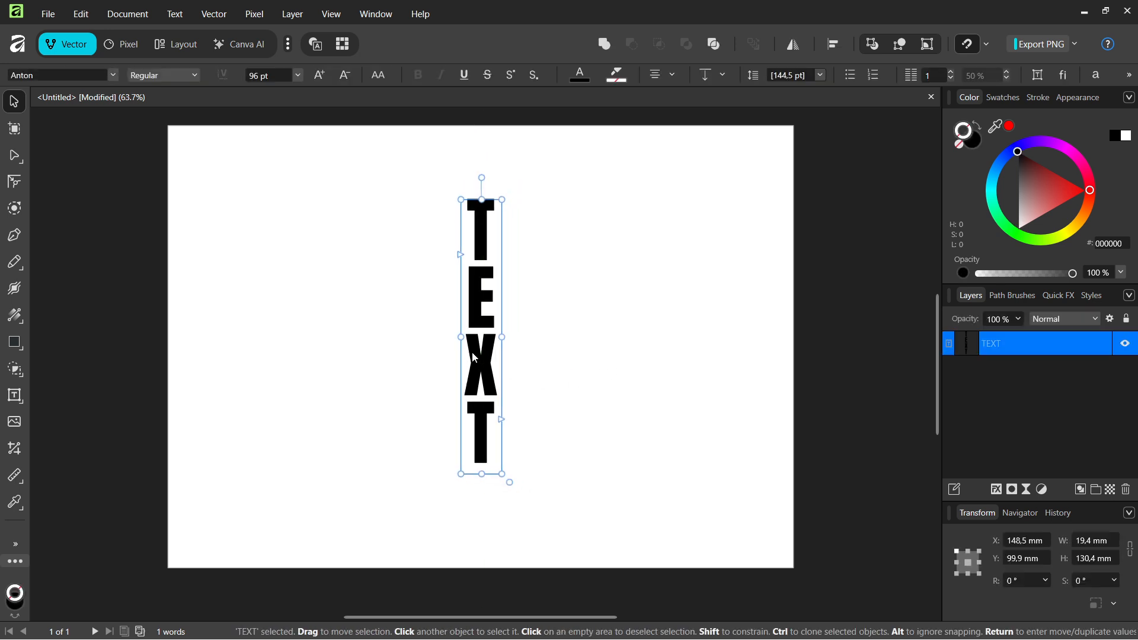
click(579, 342)
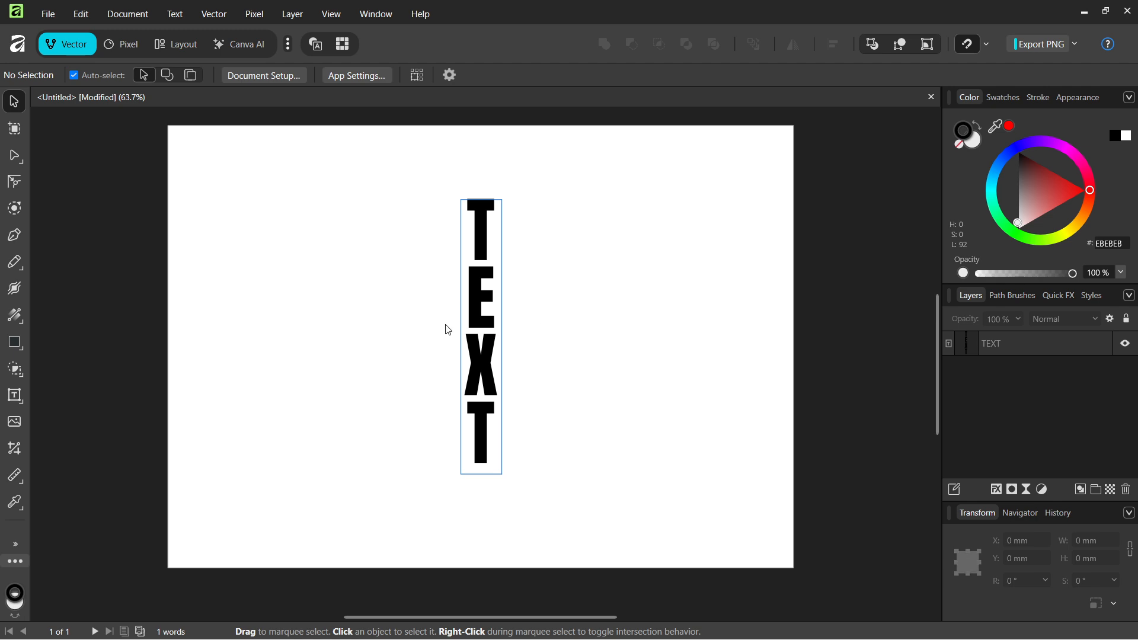
- Delete the stacked text frame and add bold artistic text reading "TEXT" at about 172 pt
click(481, 308)
key(Delete)
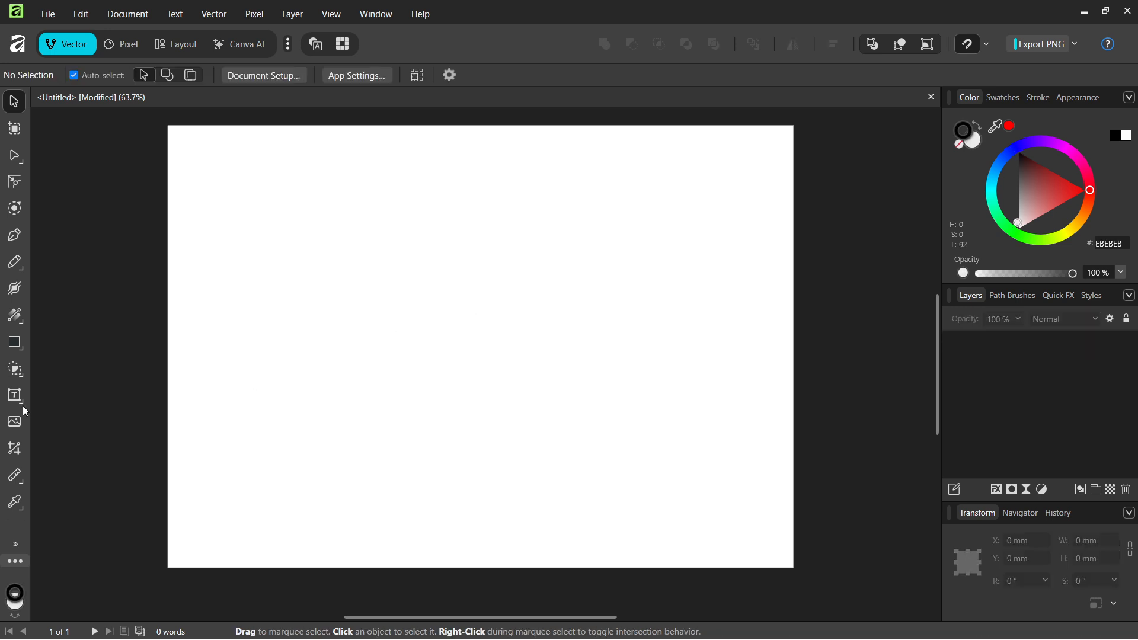
click(22, 399)
click(77, 392)
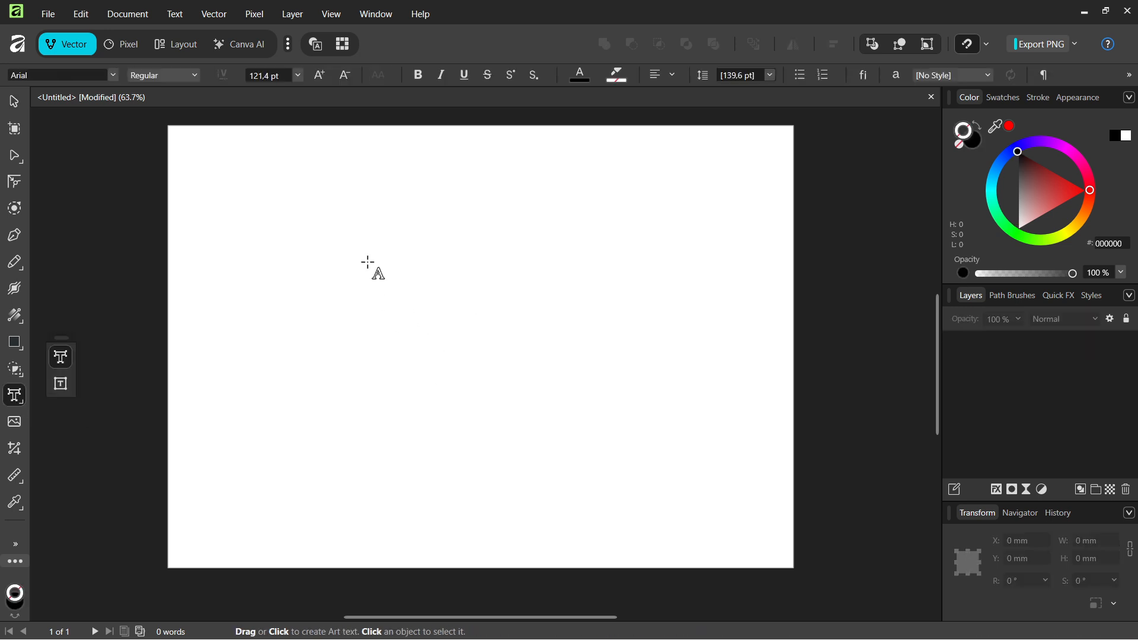
drag(337, 256, 467, 352)
text(TE)
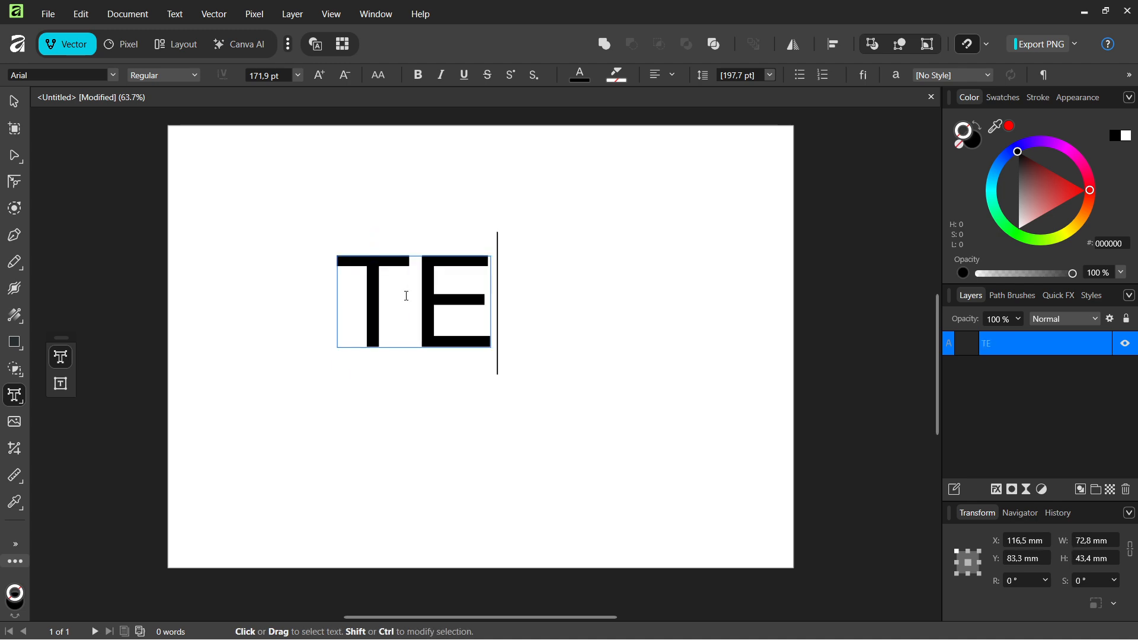
text(XT)
key(ctrl+a)
key(ctrl+b)
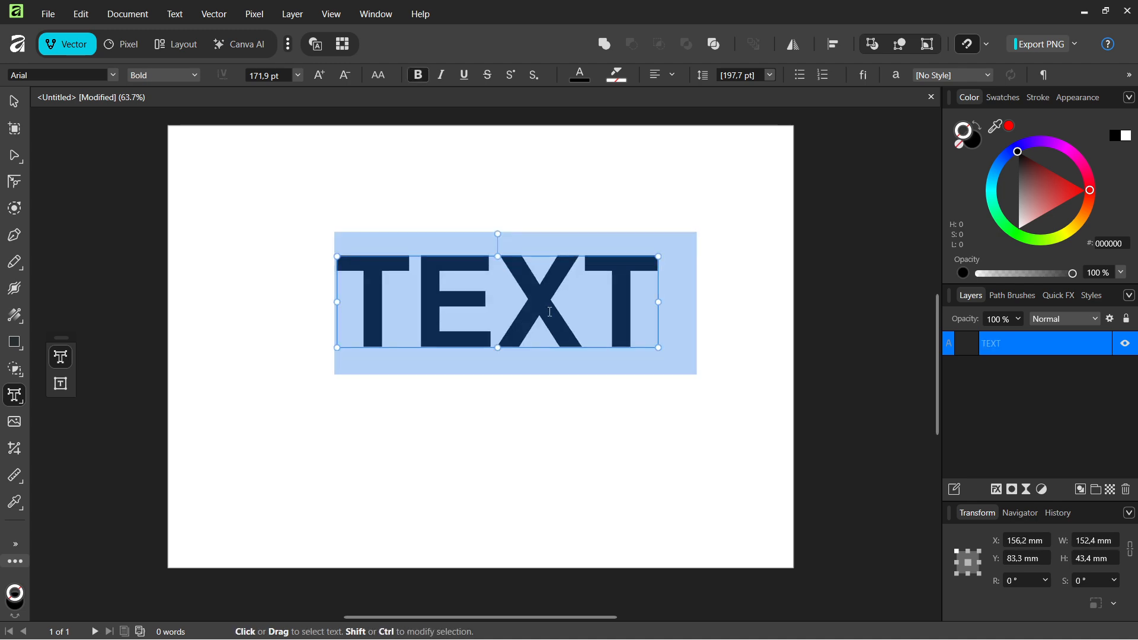
- Change the artistic text's font to Anton and move it to the centre of the page
click(113, 74)
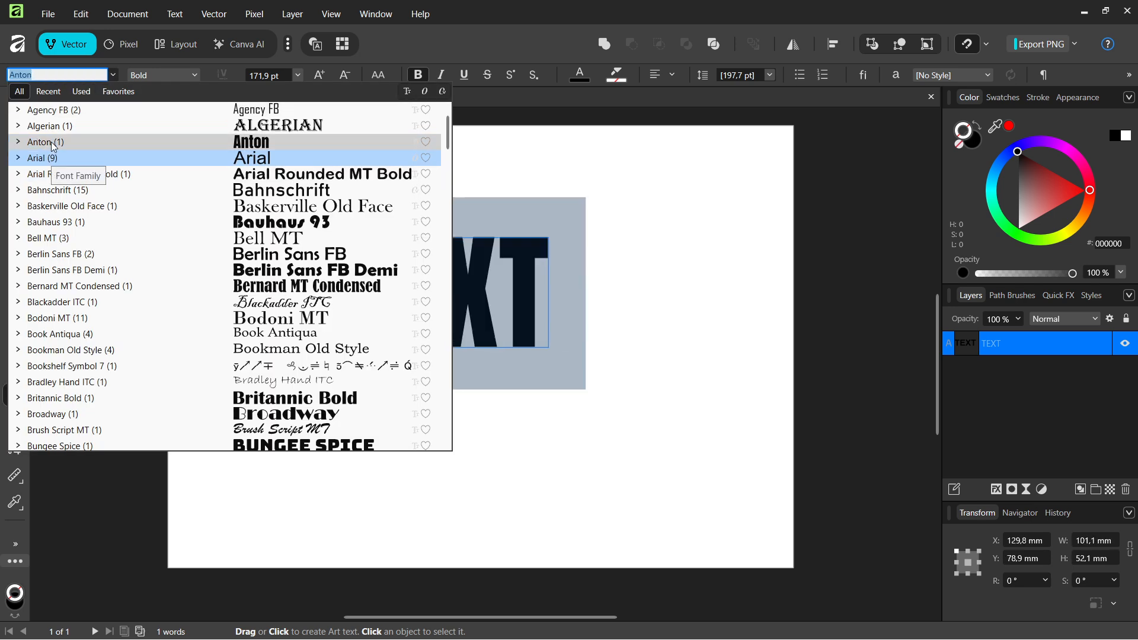
click(41, 140)
click(14, 102)
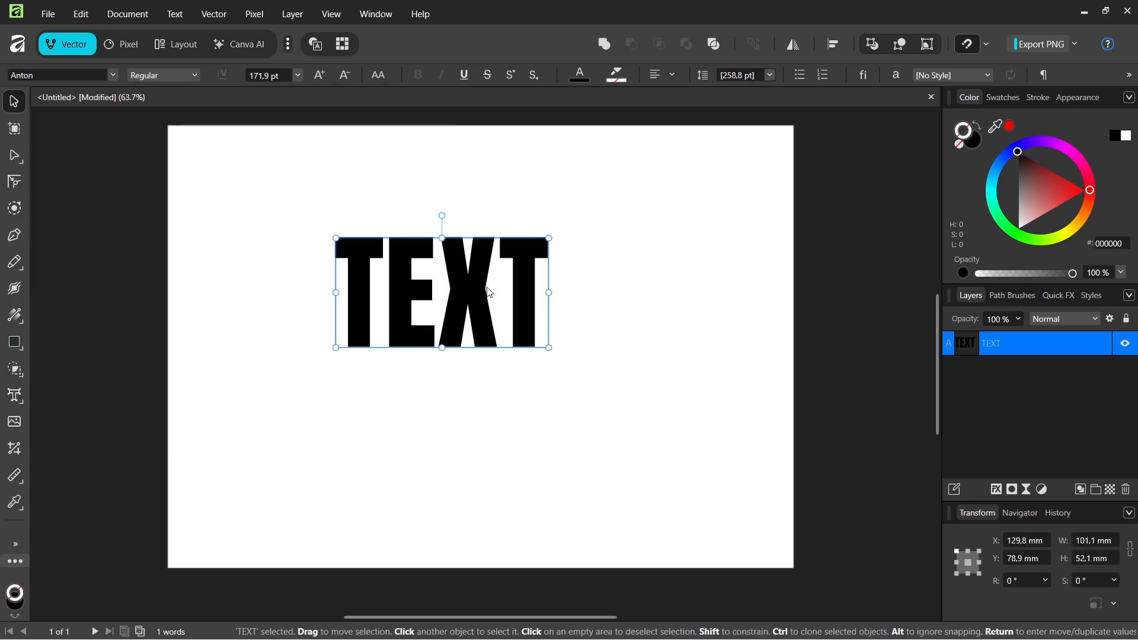
drag(489, 293, 536, 328)
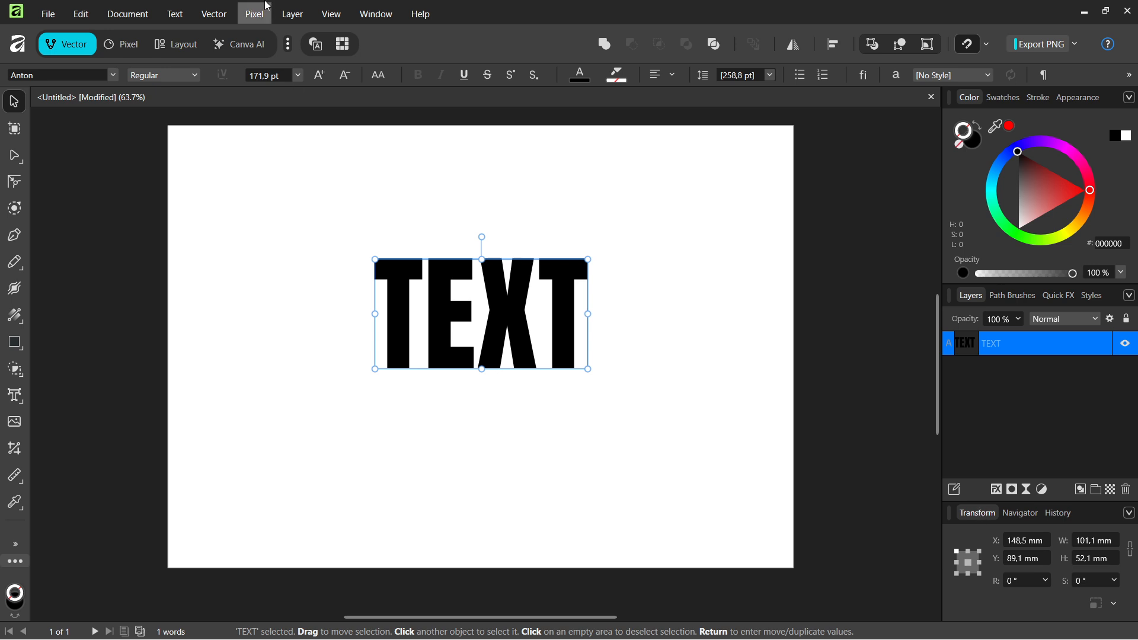
click(375, 14)
mouse_move(456, 200)
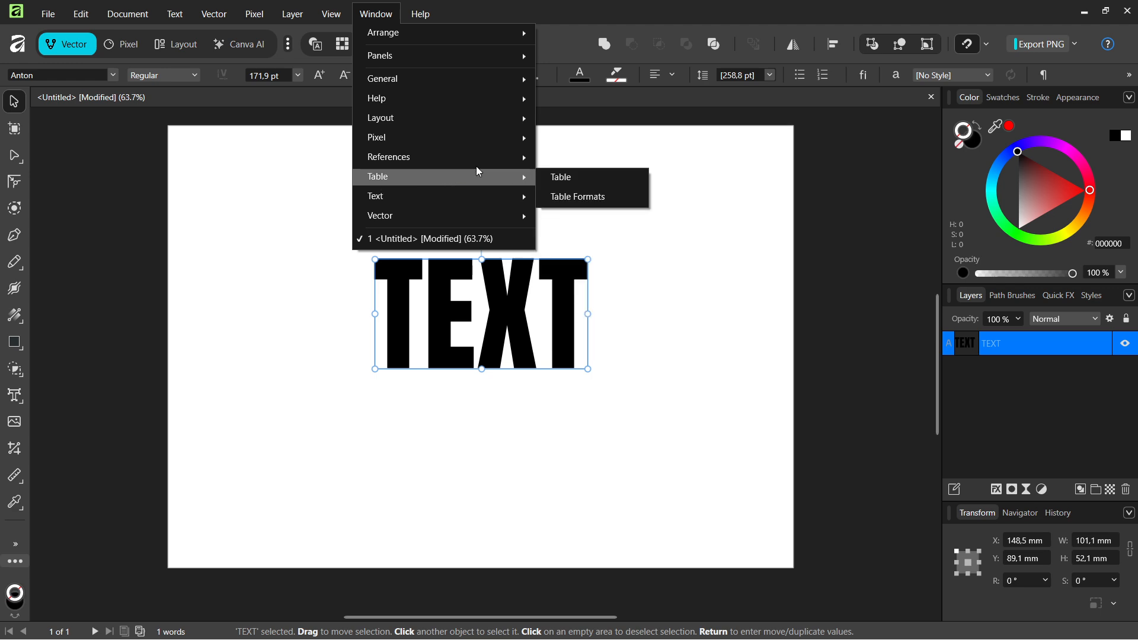
mouse_move(407, 88)
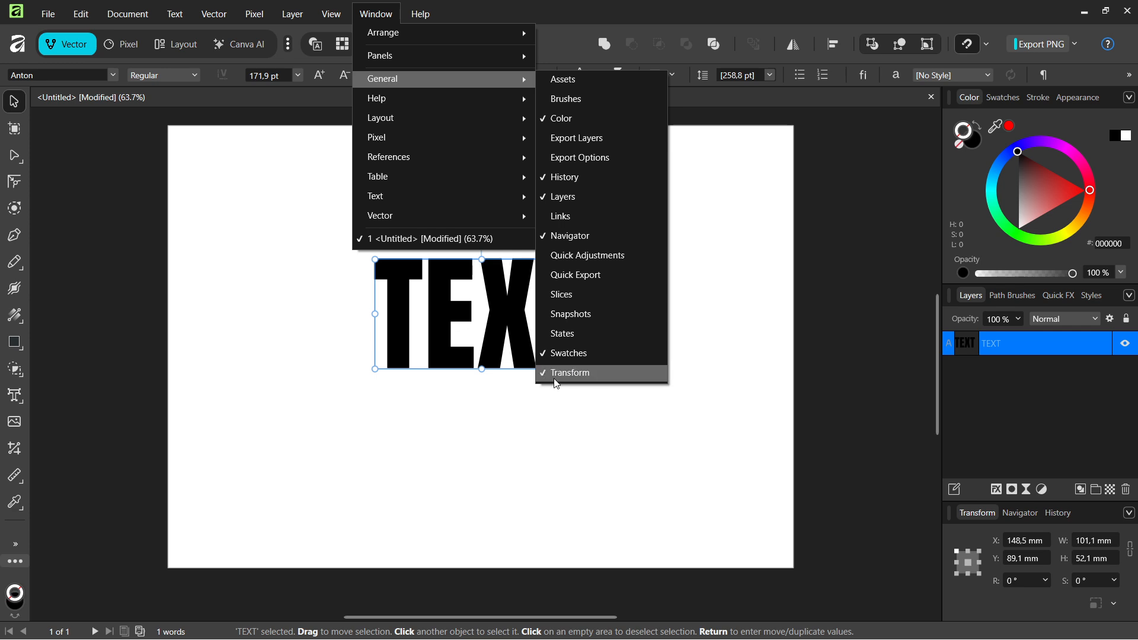
click(737, 439)
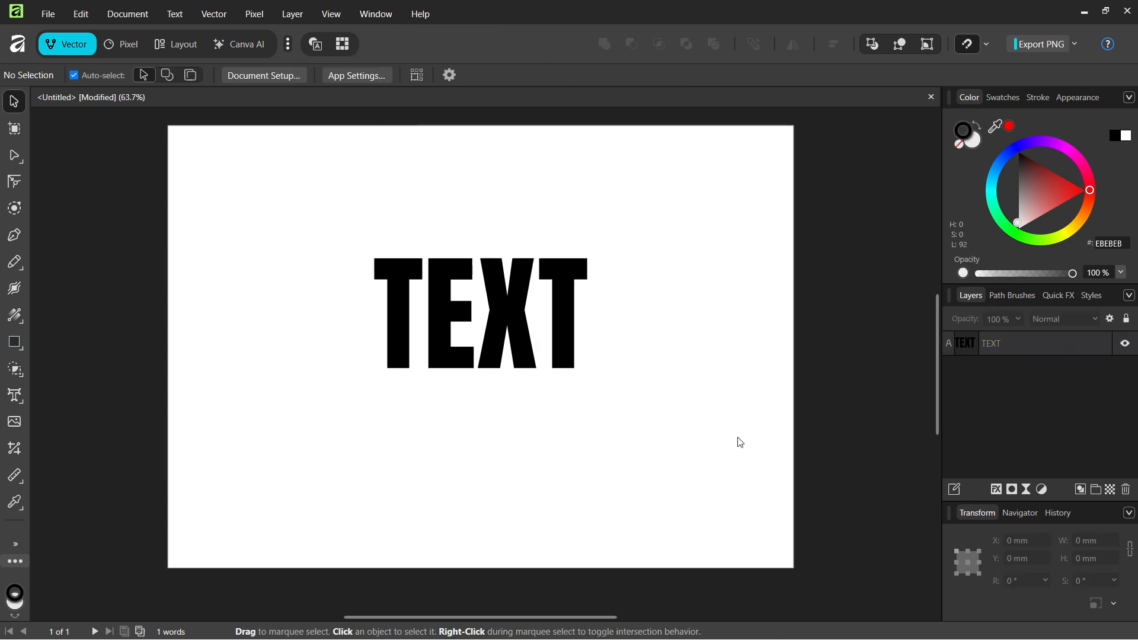
- Rotate the artistic text "TEXT" to 90° and centre it horizontally on the page
click(505, 335)
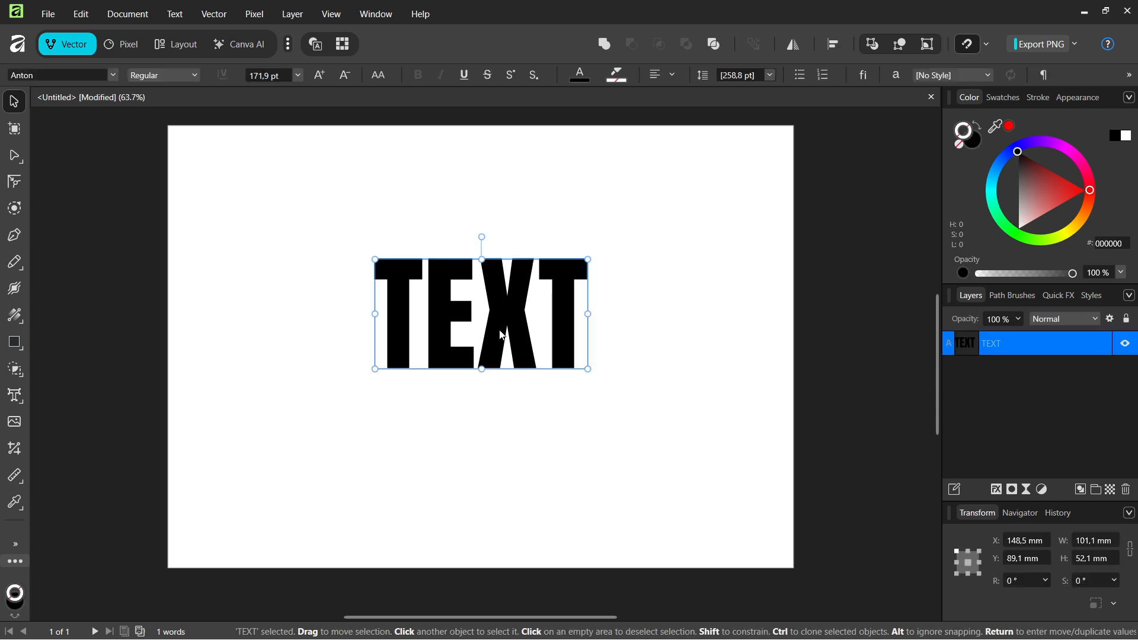
drag(486, 313, 495, 291)
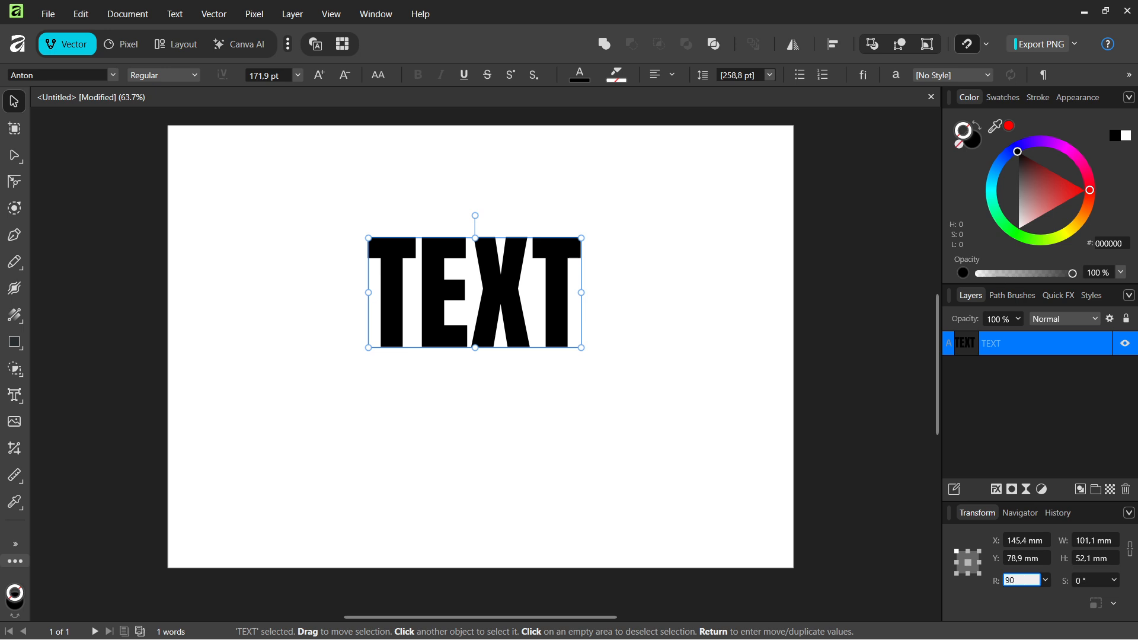
key(Return)
mouse_move(462, 272)
mouse_down()
mouse_move(481, 281)
mouse_move(468, 289)
mouse_up()
- Convert the rotated artistic text to curves and expand the resulting group to list its individual letter shapes
right_click(478, 287)
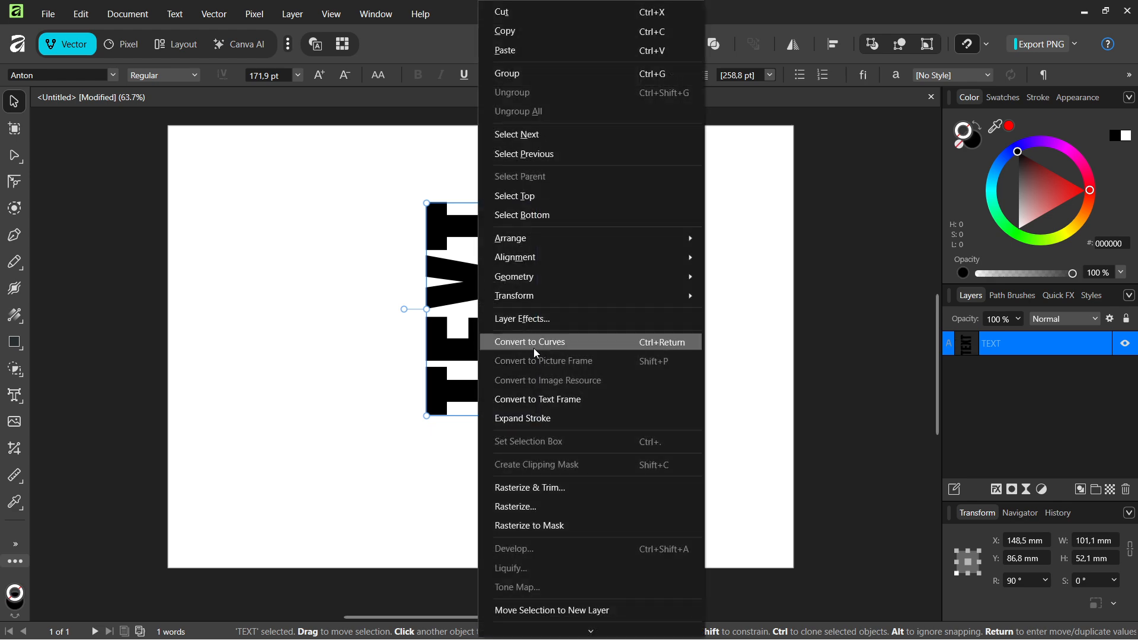
click(536, 344)
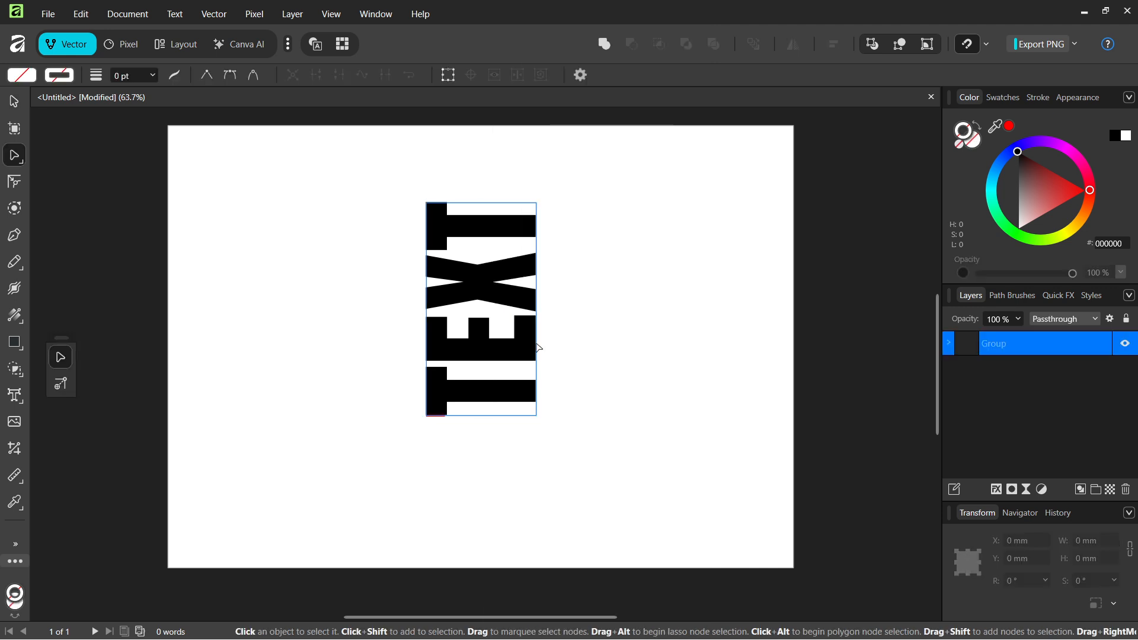
click(953, 343)
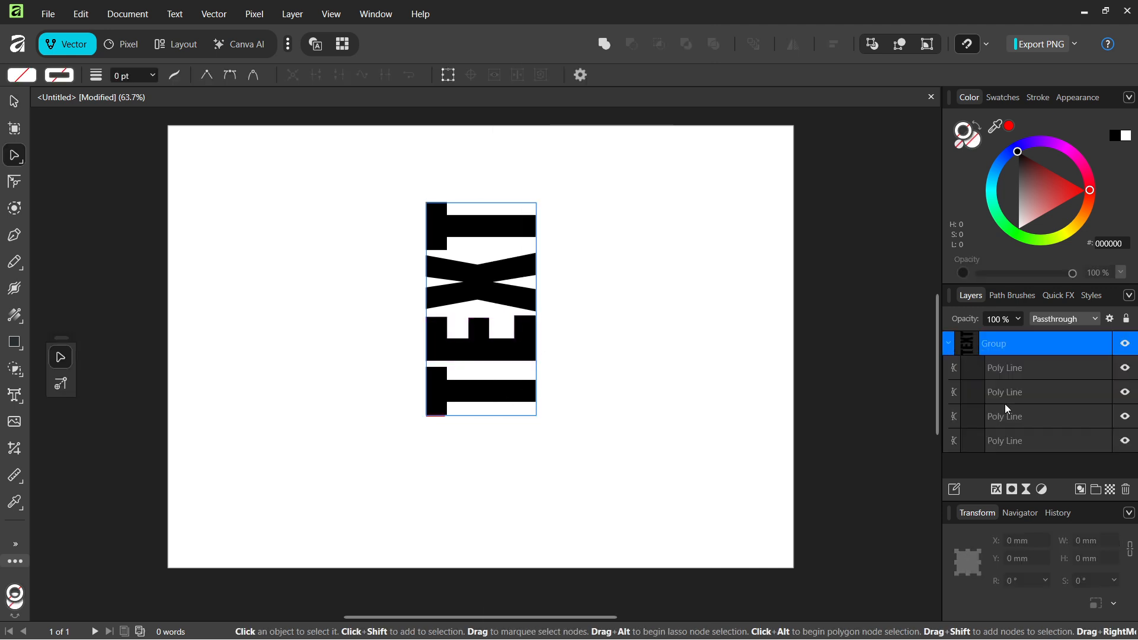
click(1001, 442)
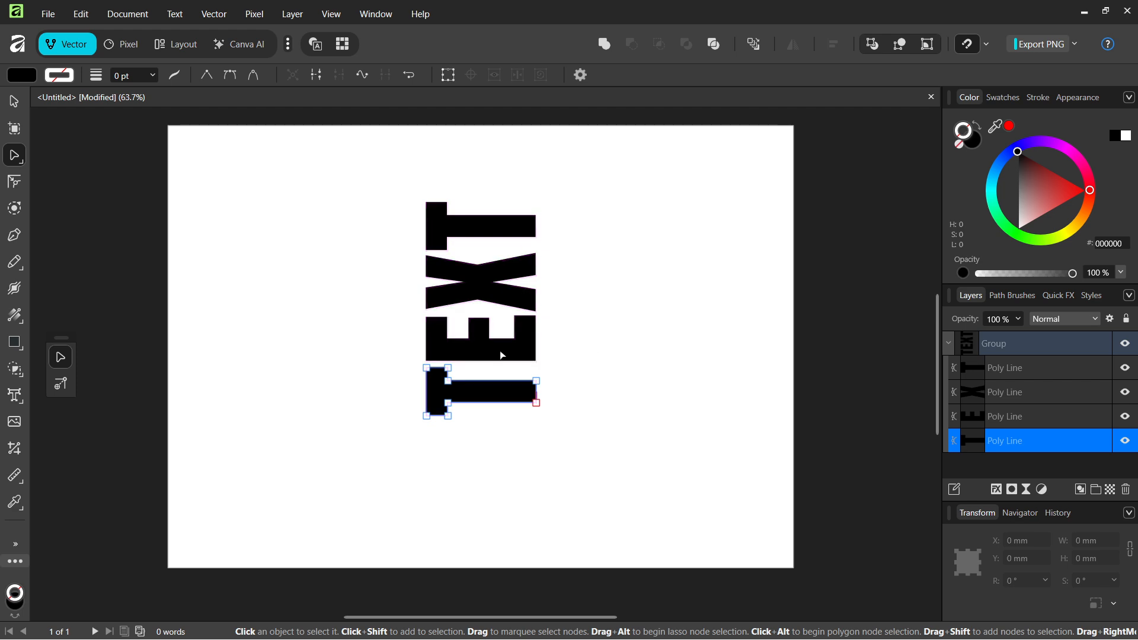
click(585, 359)
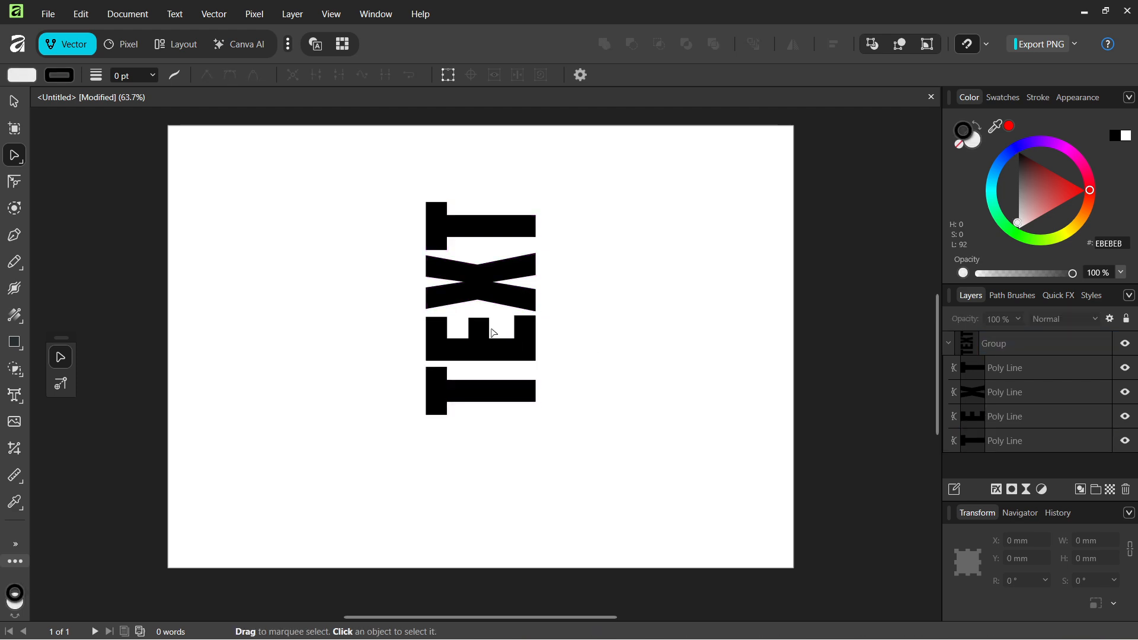
- Select the lowest letter T inside the group and set its rotation to 0° about its centre
click(18, 107)
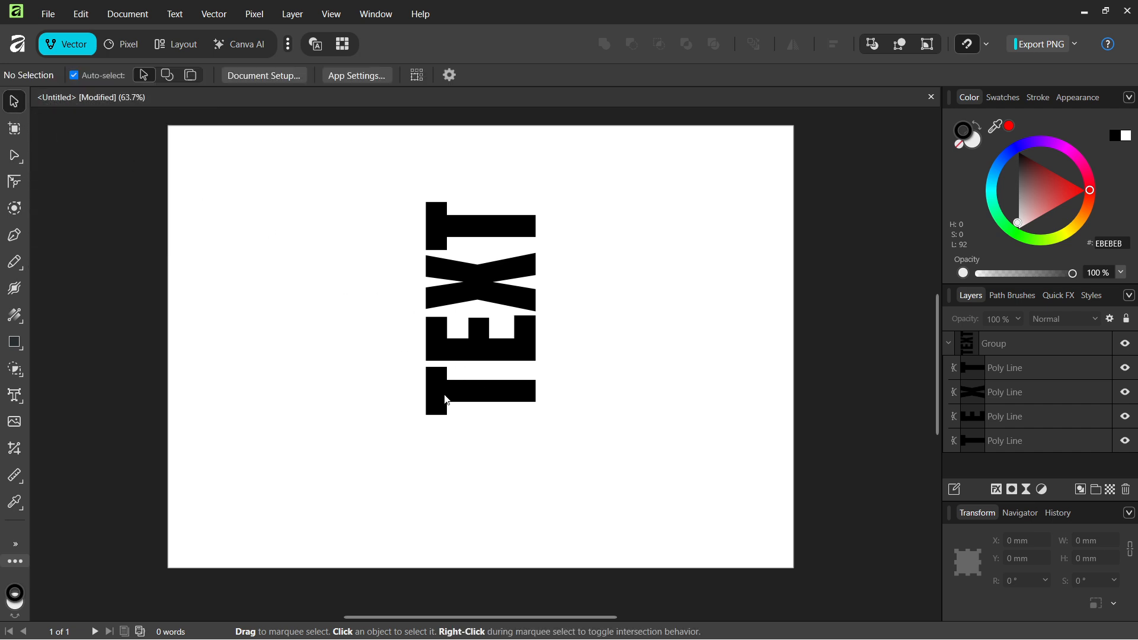
click(489, 399)
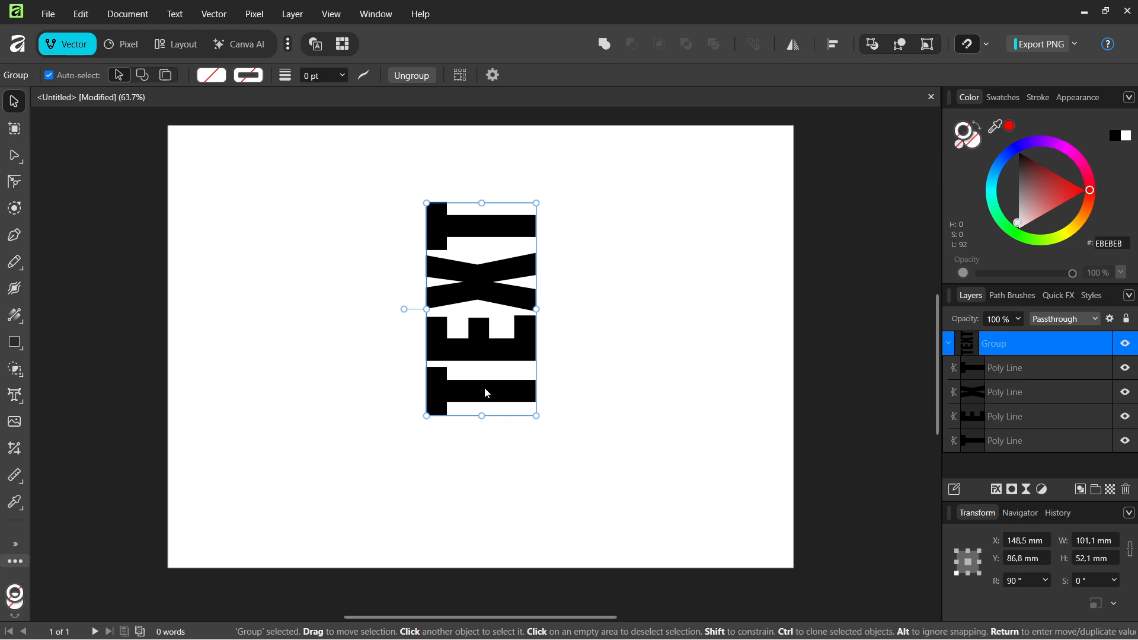
click(869, 356)
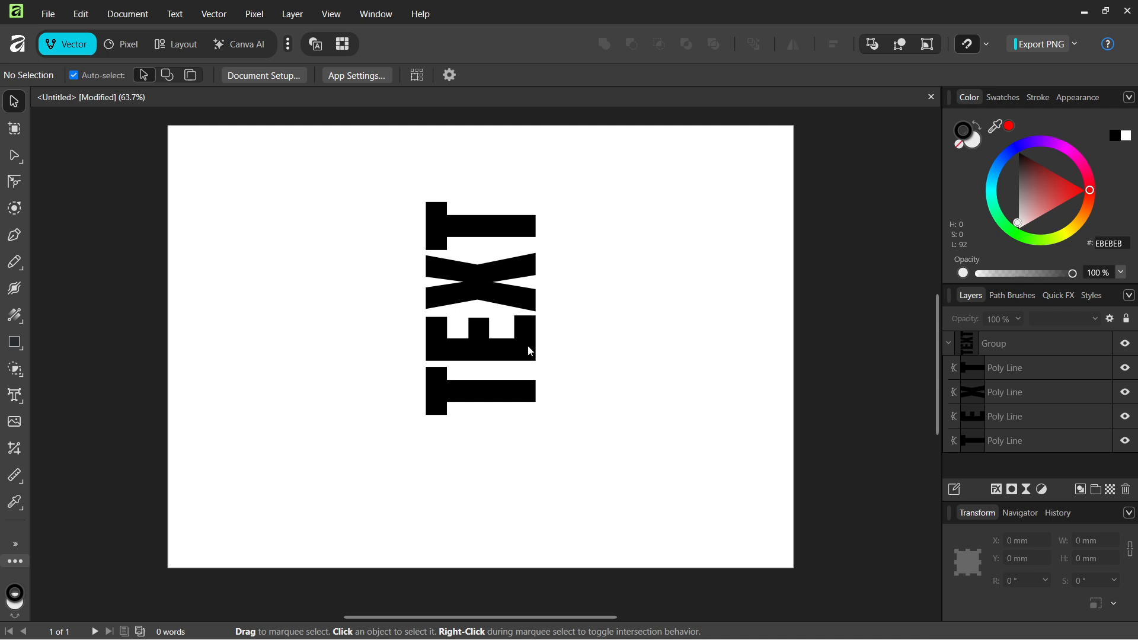
double_click(491, 396)
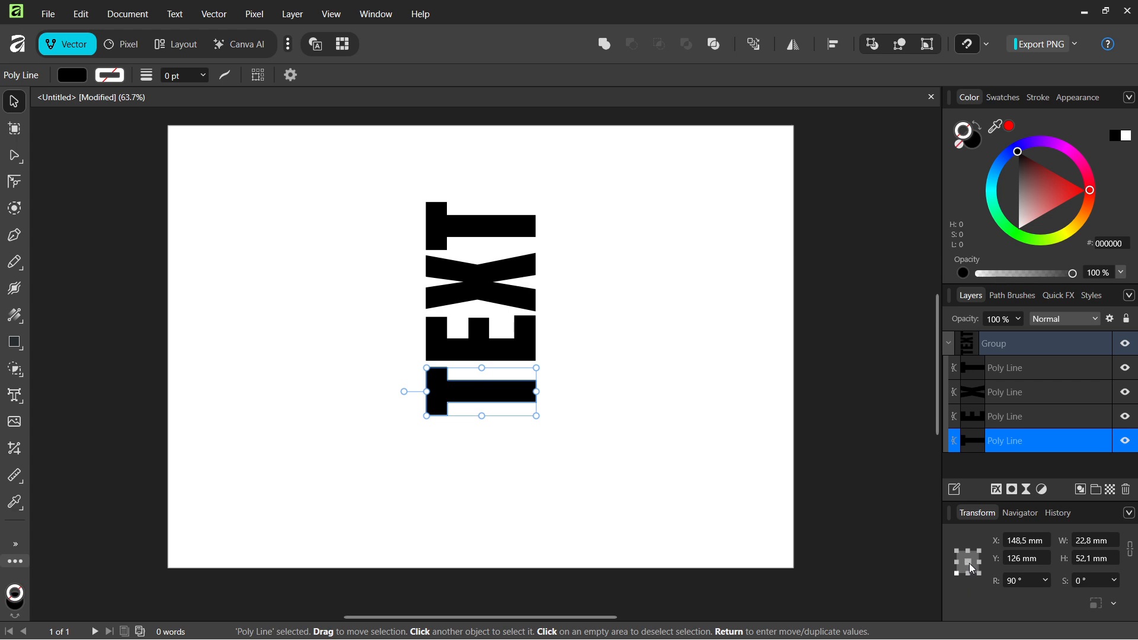
text(0)
key(Return)
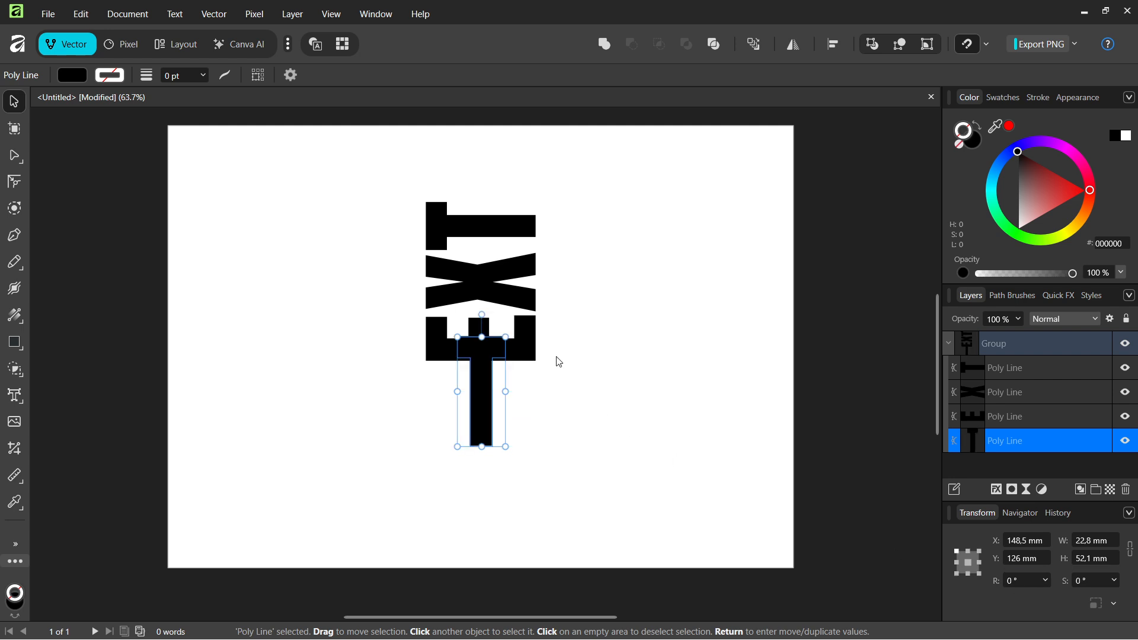
- Set the rotation of the letters E and X to 0°, each about its own centre
click(532, 350)
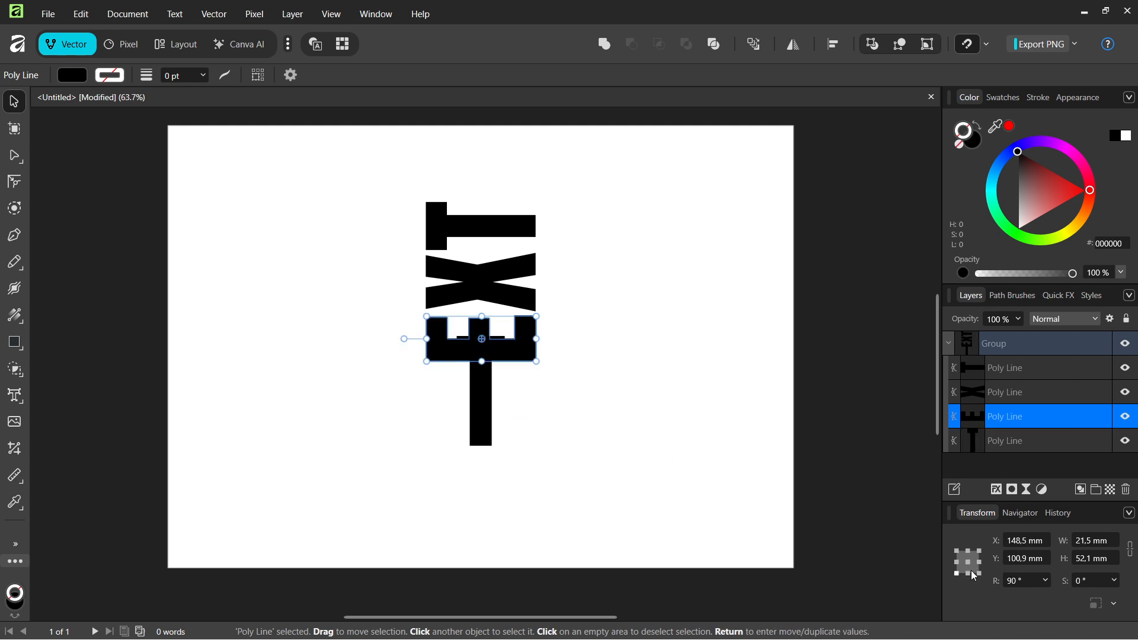
click(1016, 579)
text(0)
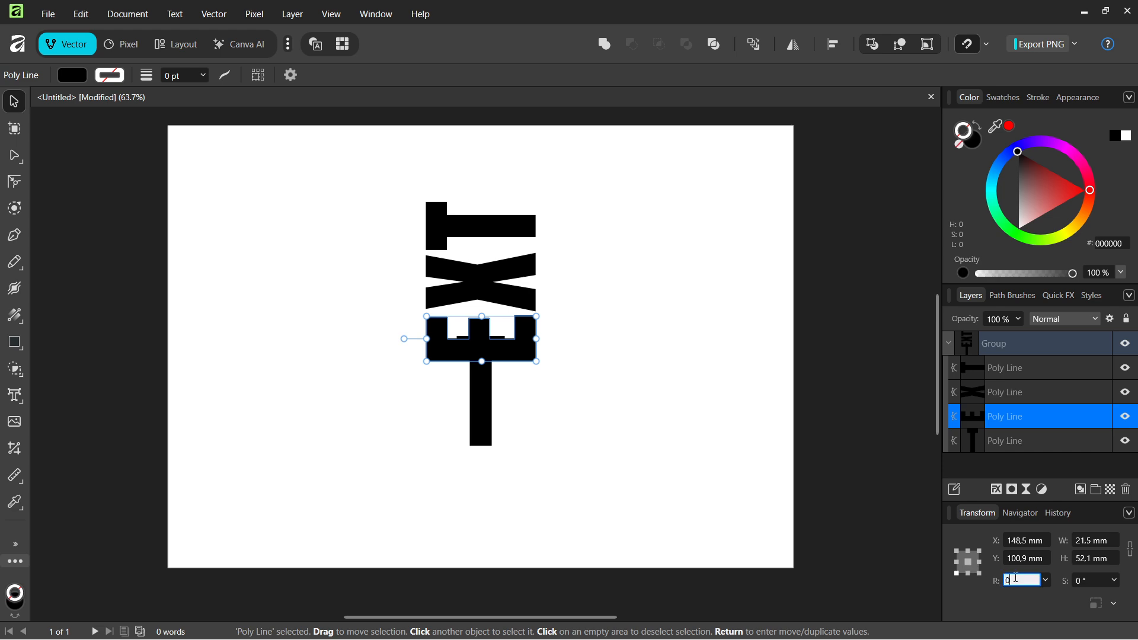
key(Return)
click(531, 305)
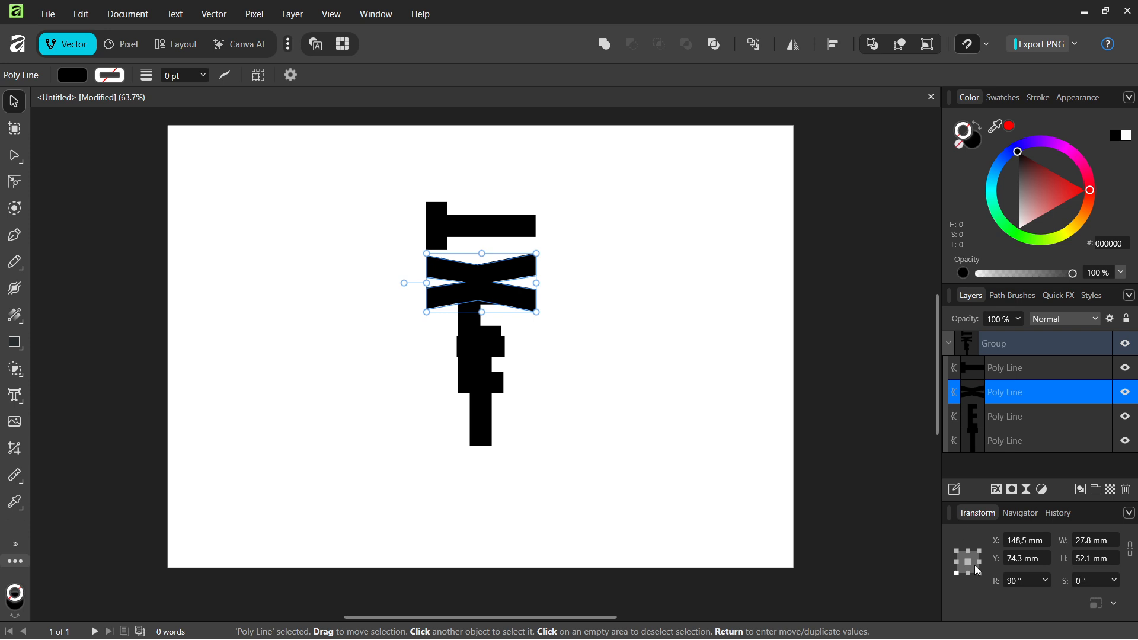
click(1021, 582)
text(0)
key(Return)
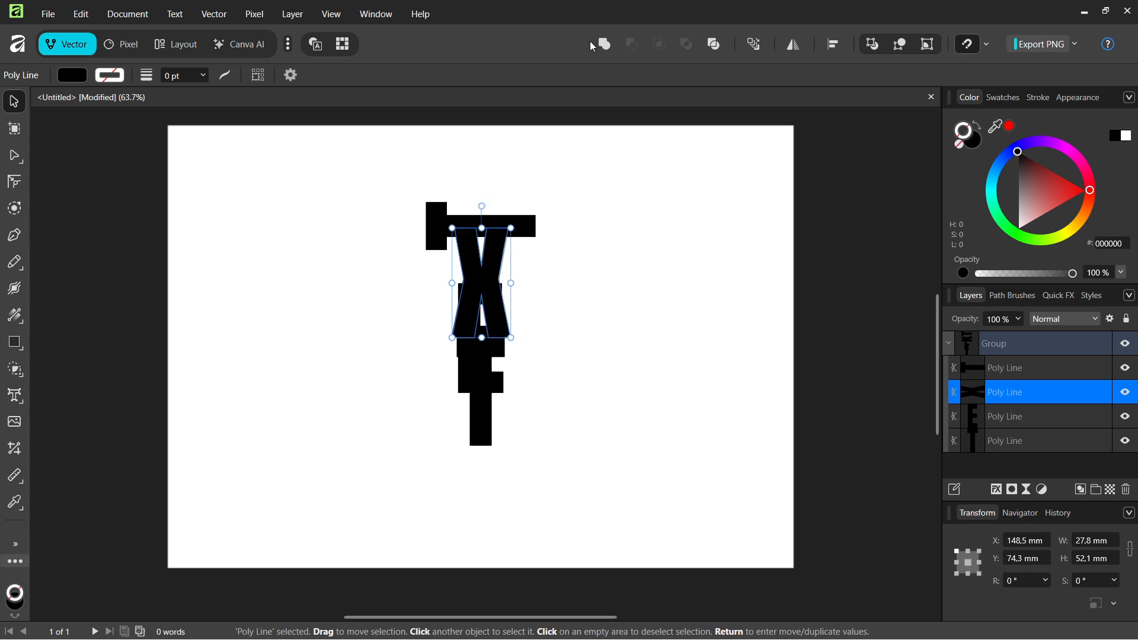
- Set the rotation of the uppermost letter T to 0° about its centre and deselect it
click(529, 222)
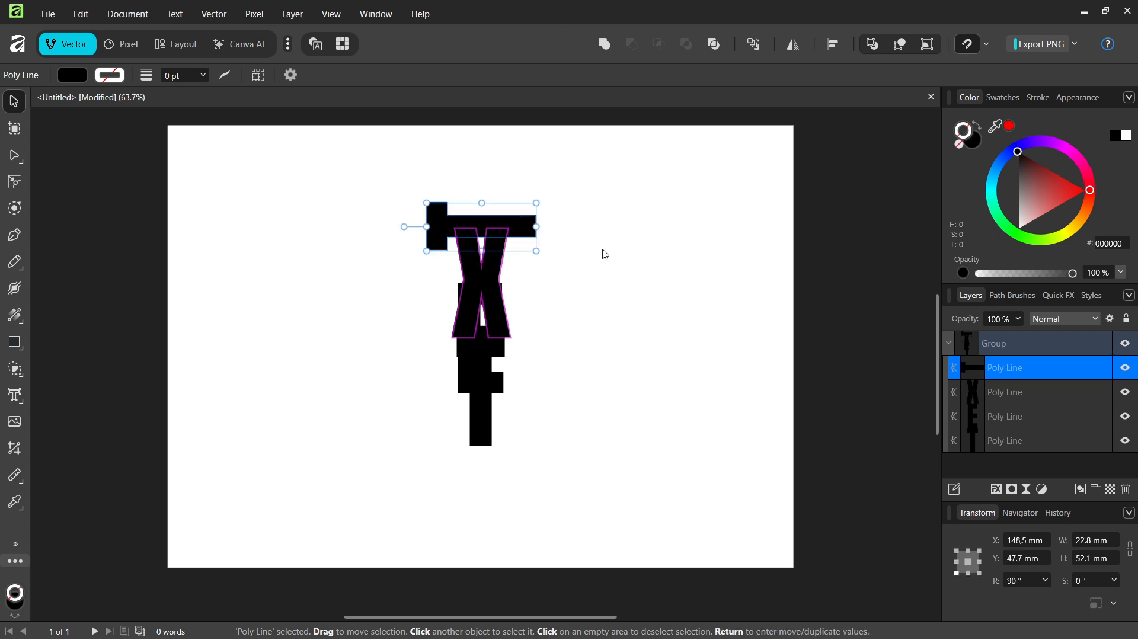
click(1022, 583)
text(0)
key(Return)
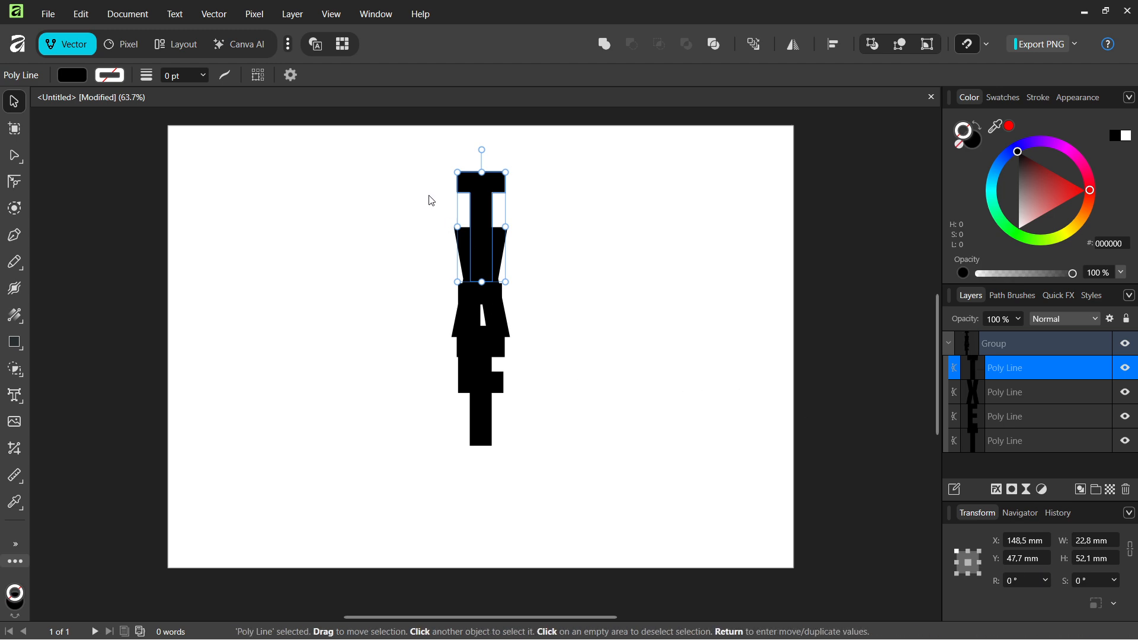
click(434, 180)
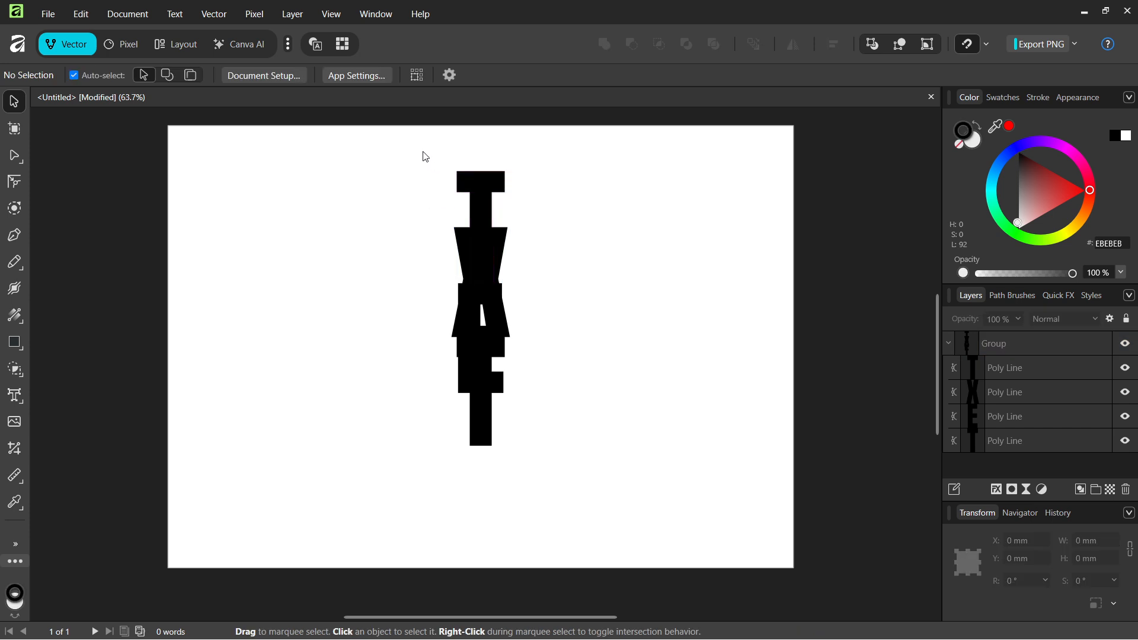
drag(422, 152, 536, 461)
click(292, 14)
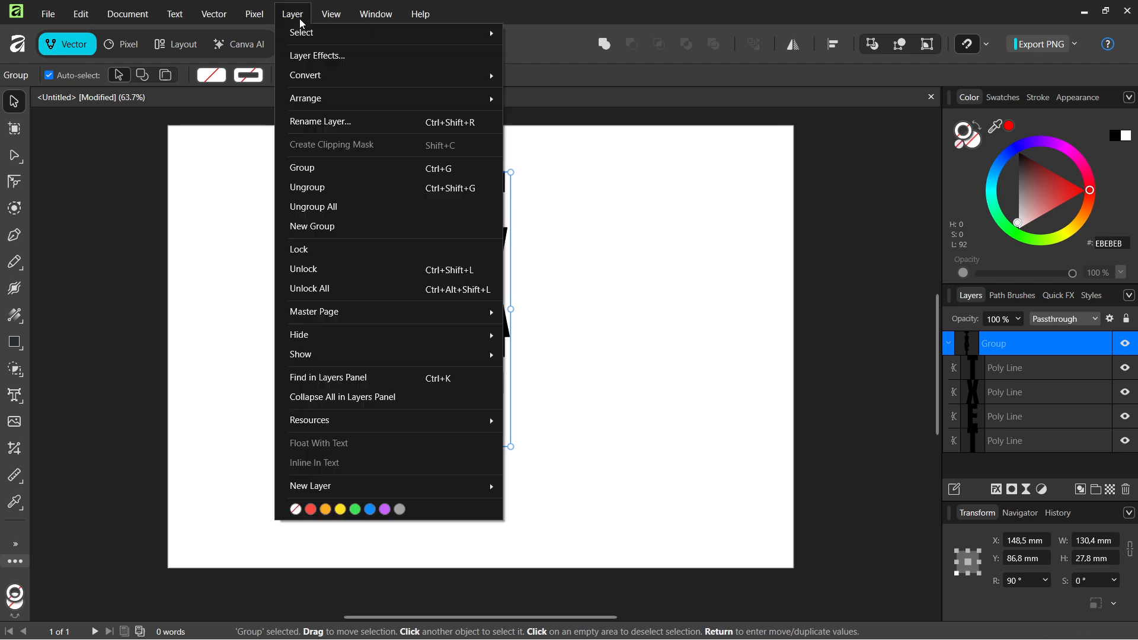
mouse_move(390, 107)
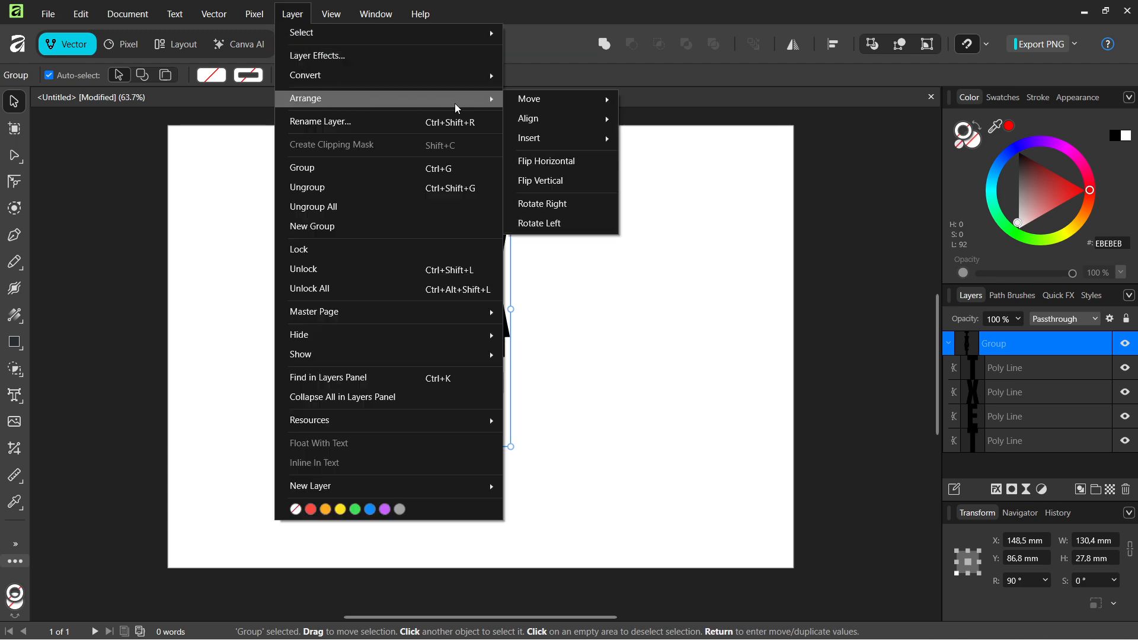
mouse_move(558, 120)
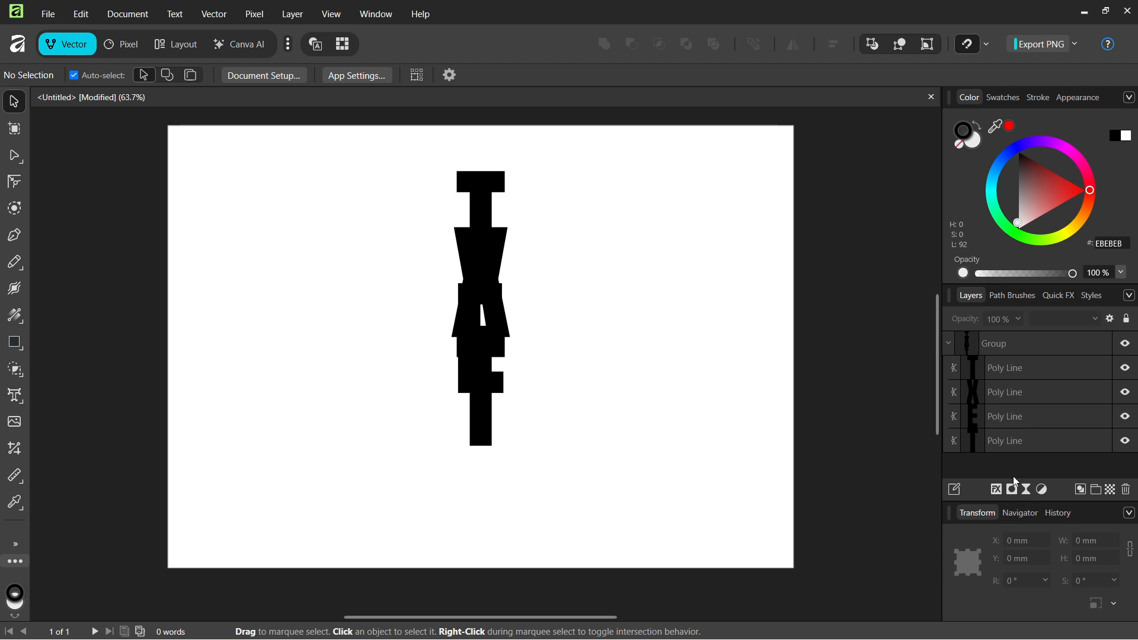
- Select all four letter shapes inside the group and apply Space Vertically to them
click(1009, 441)
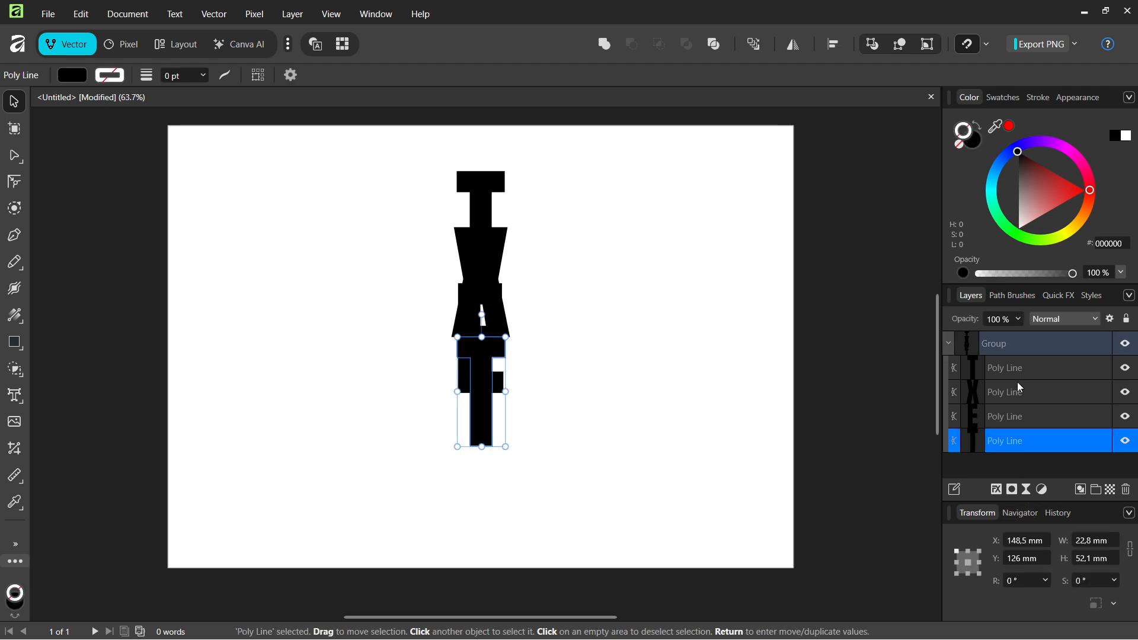
shift+click(1018, 368)
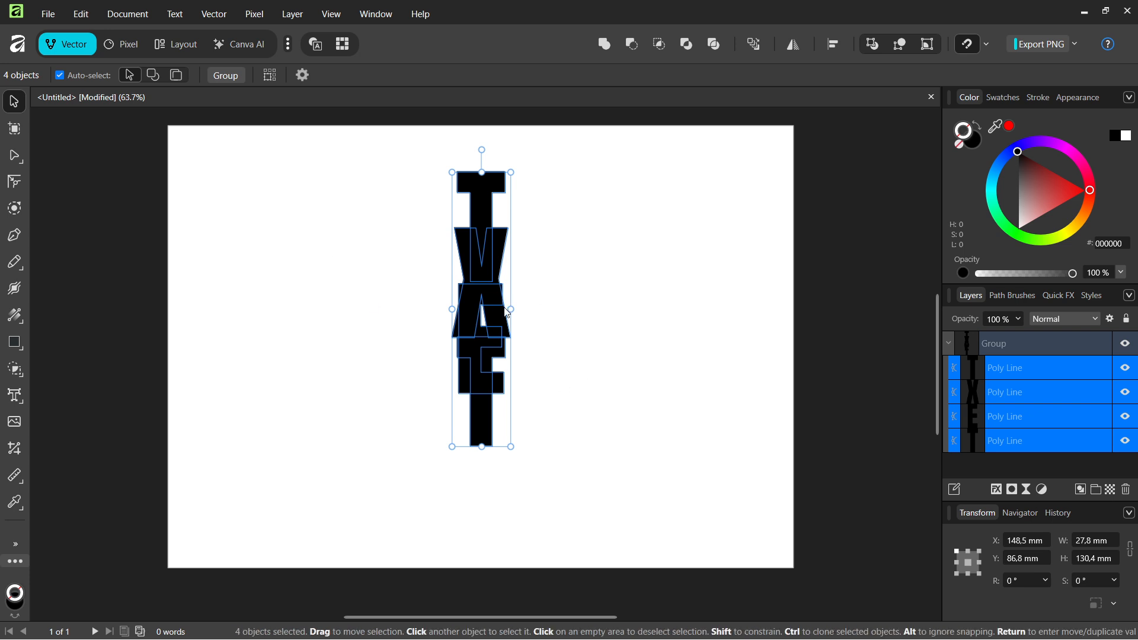
click(293, 14)
mouse_move(320, 99)
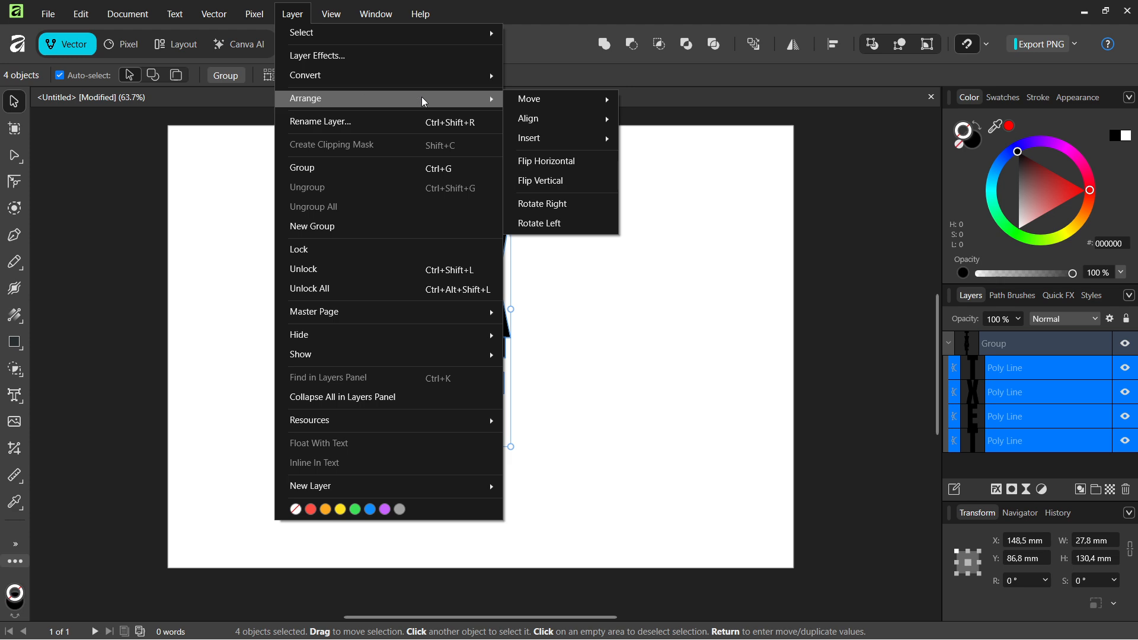
mouse_move(607, 122)
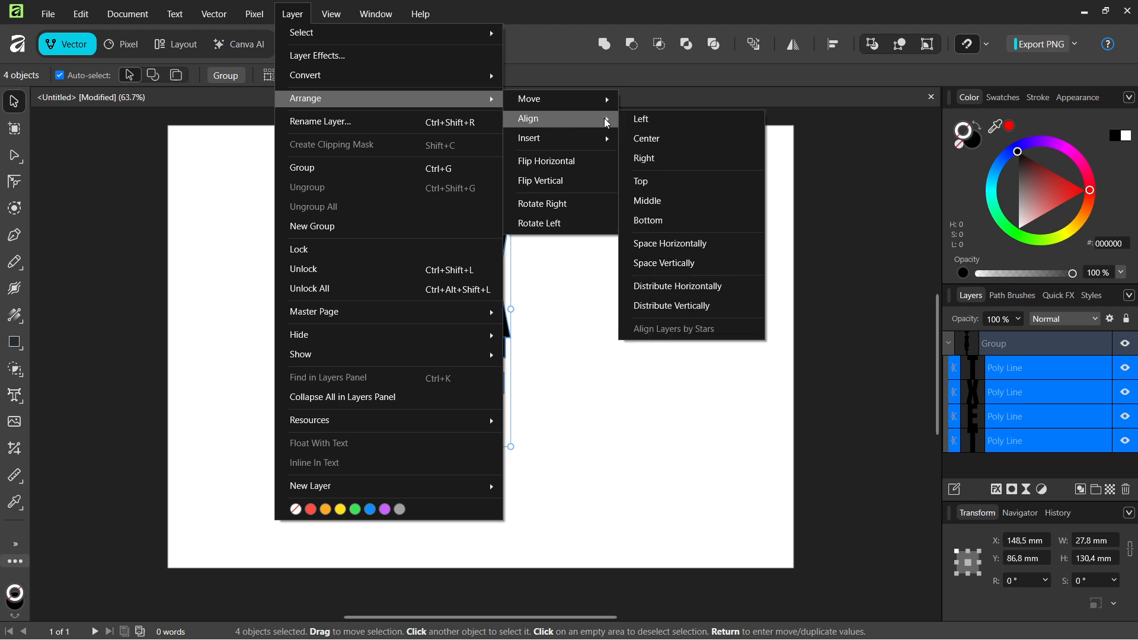
click(691, 264)
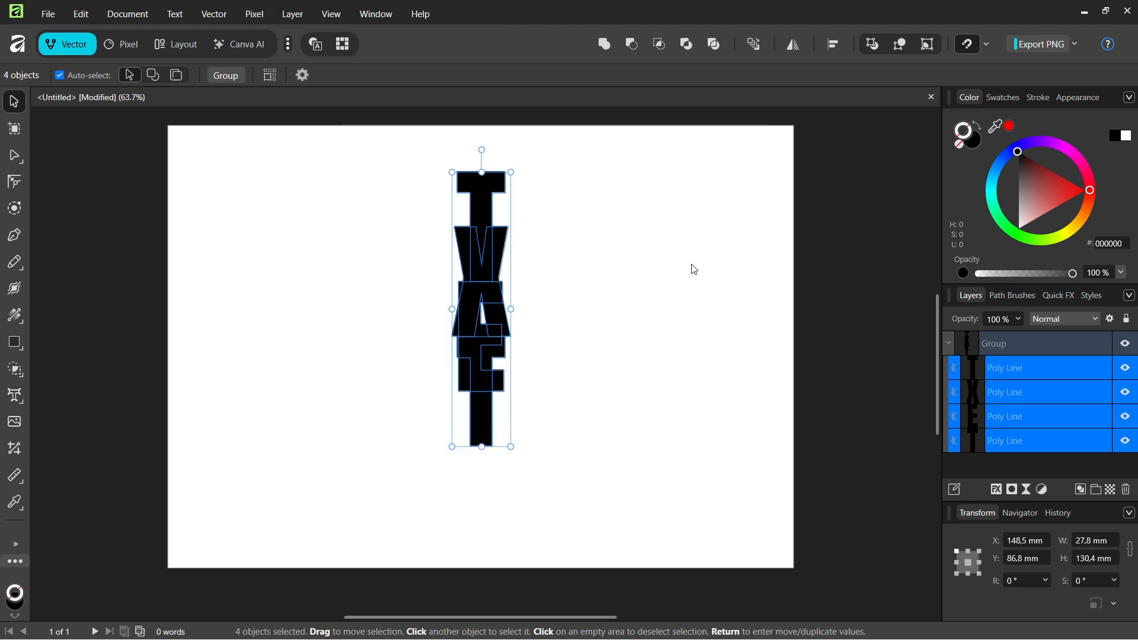
- Move the lowest T down to about Y 173.8 mm and the E down to about Y 117 mm
click(529, 417)
click(481, 415)
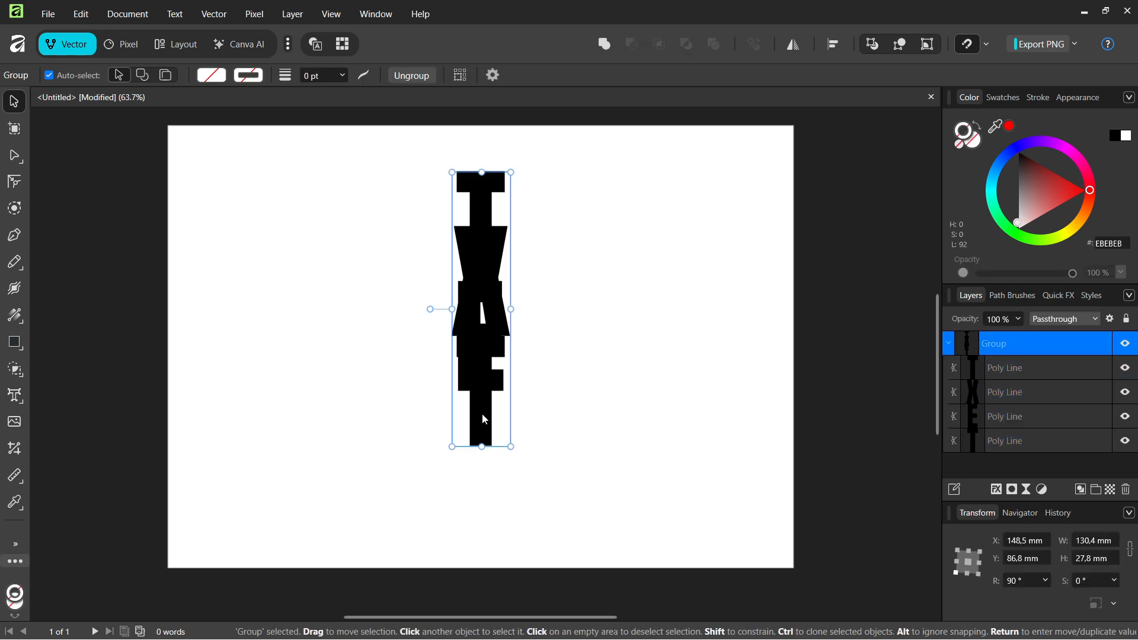
click(566, 445)
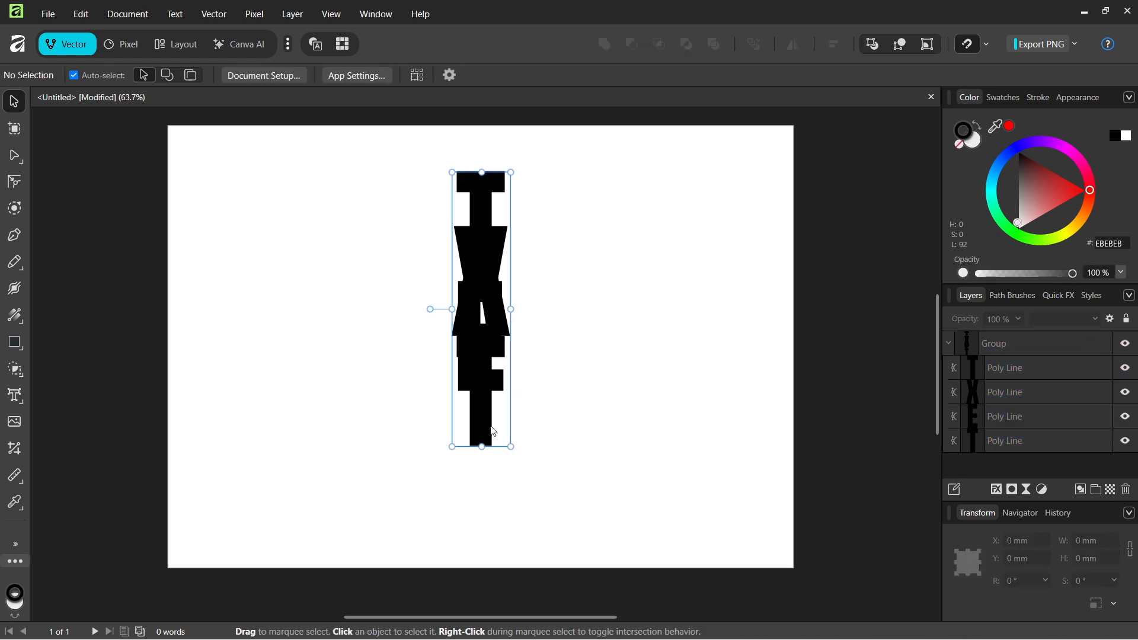
double_click(482, 431)
drag(481, 432, 480, 523)
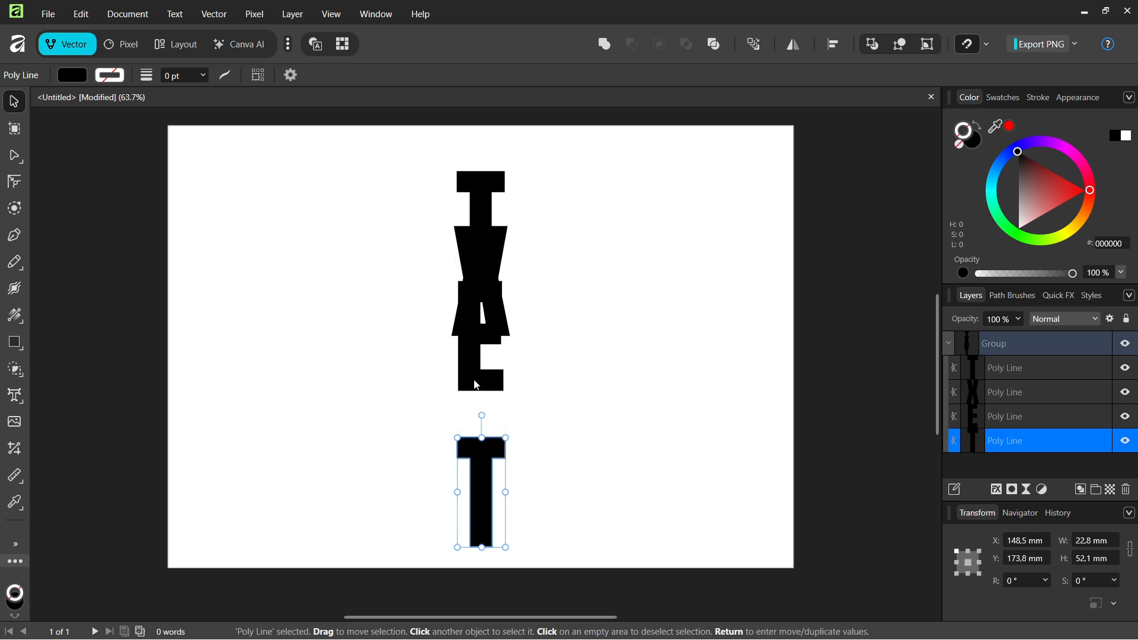
drag(474, 375, 474, 408)
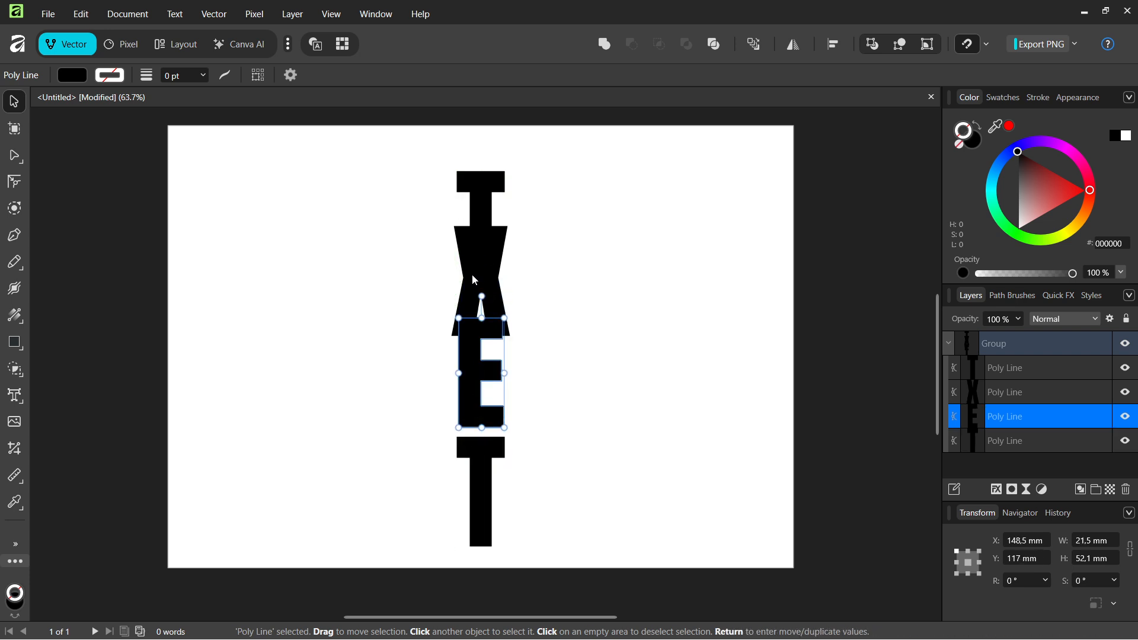
- Move the X up to about Y 60.8 mm and the upper T to about Y 3.1 mm, leaving small gaps between letters
drag(472, 275, 471, 215)
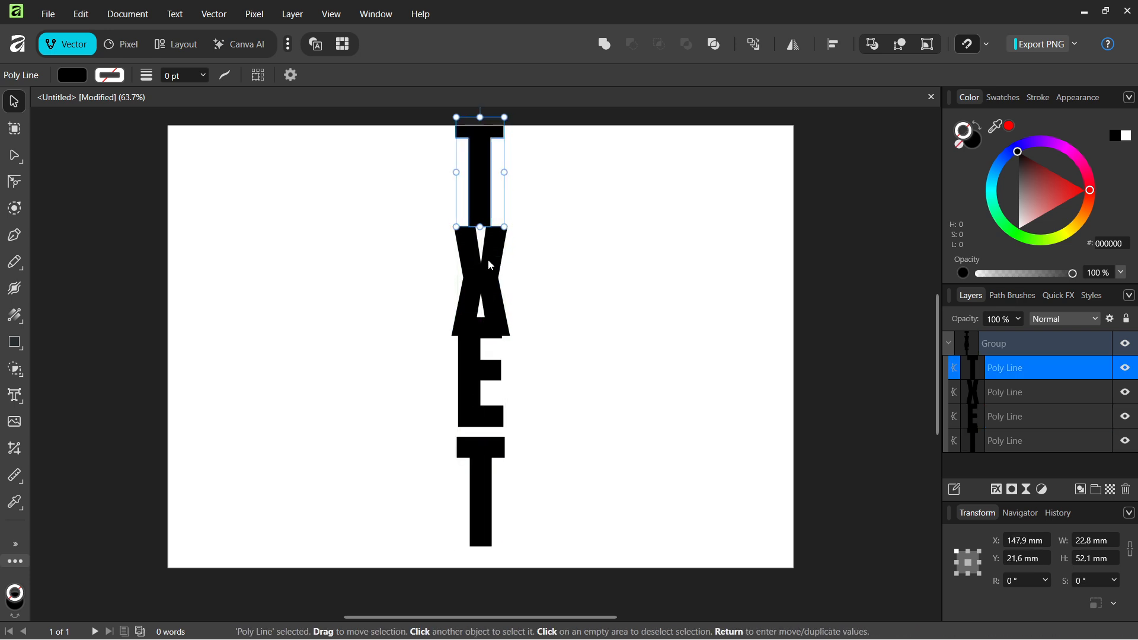
drag(488, 258, 484, 233)
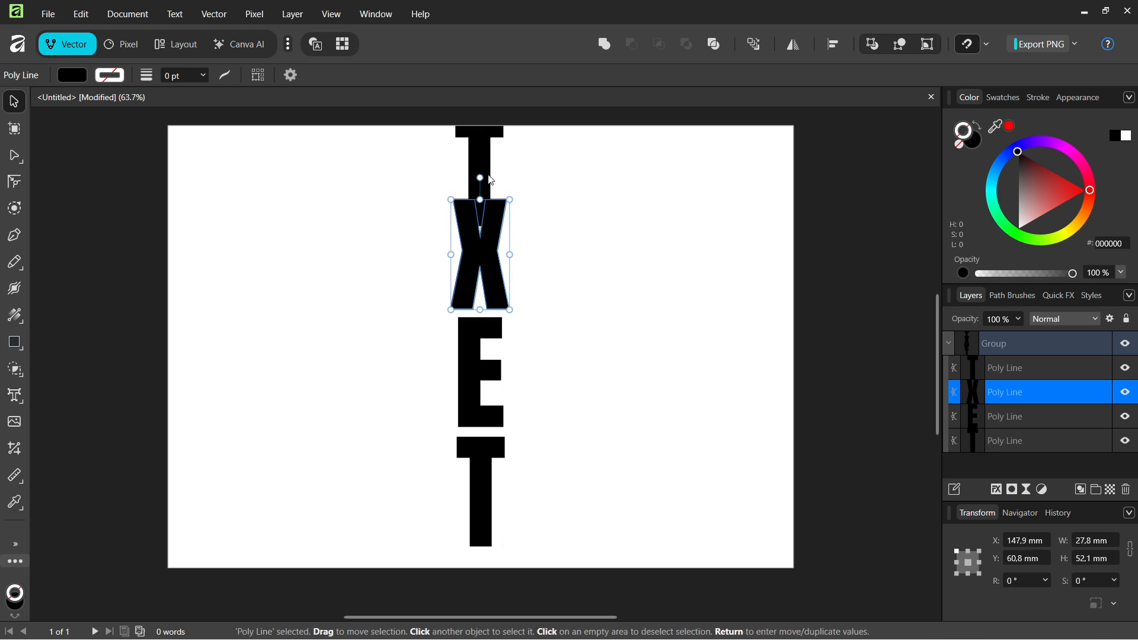
drag(481, 151, 480, 125)
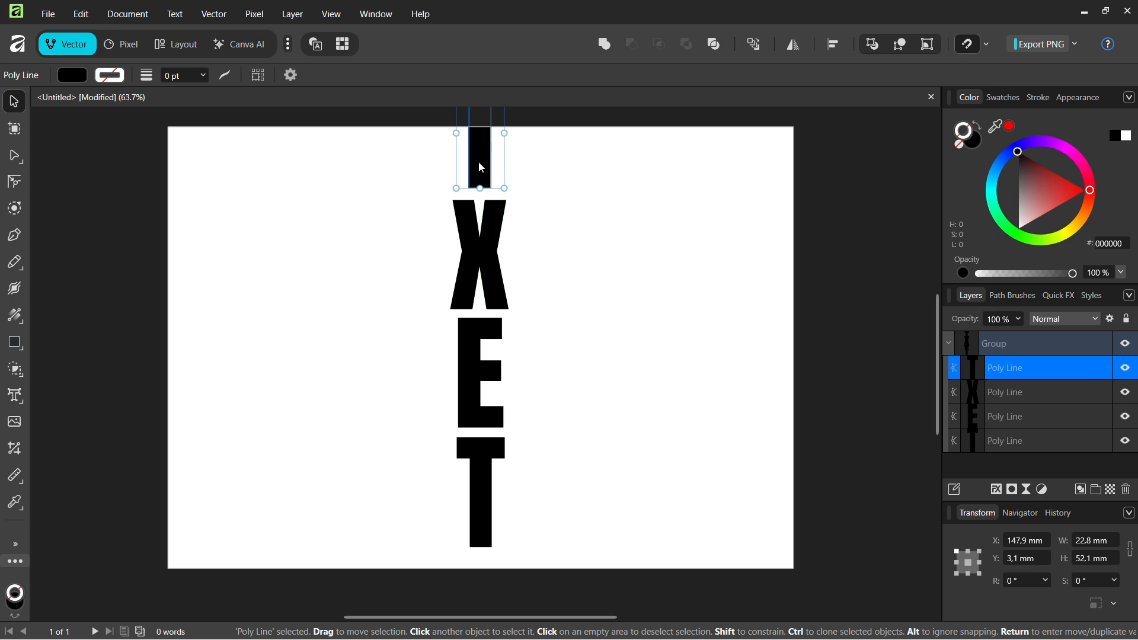
- Select all four letters and resize them together, shorter and wider, so the stack fits inside the page
drag(509, 559, 425, 156)
scroll(523, 363, down, 1)
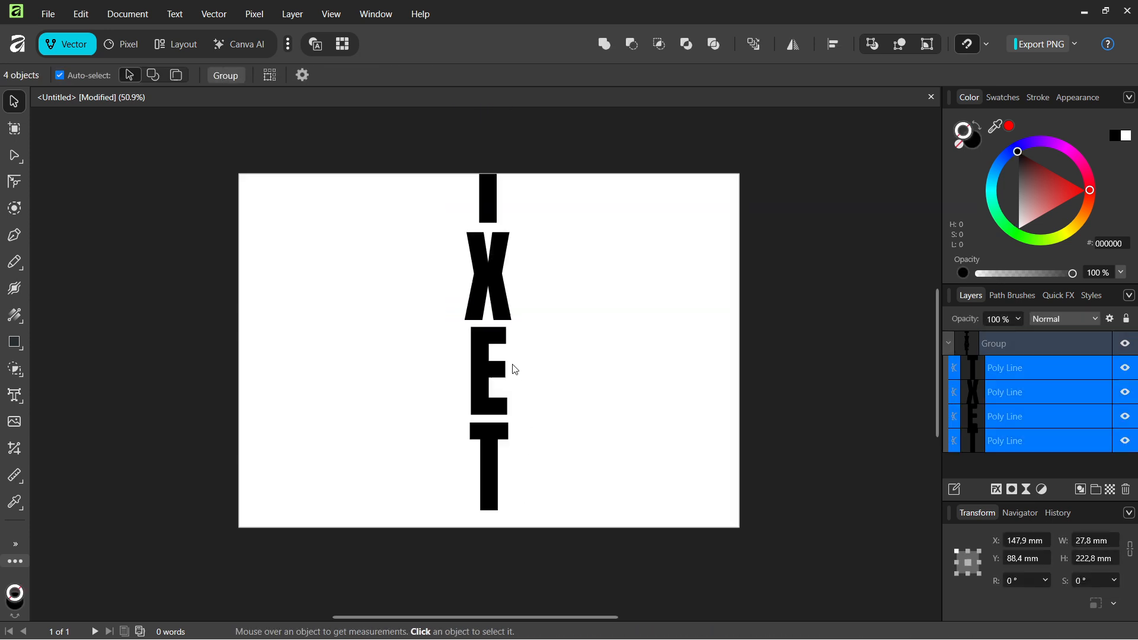
drag(511, 136, 528, 203)
click(642, 313)
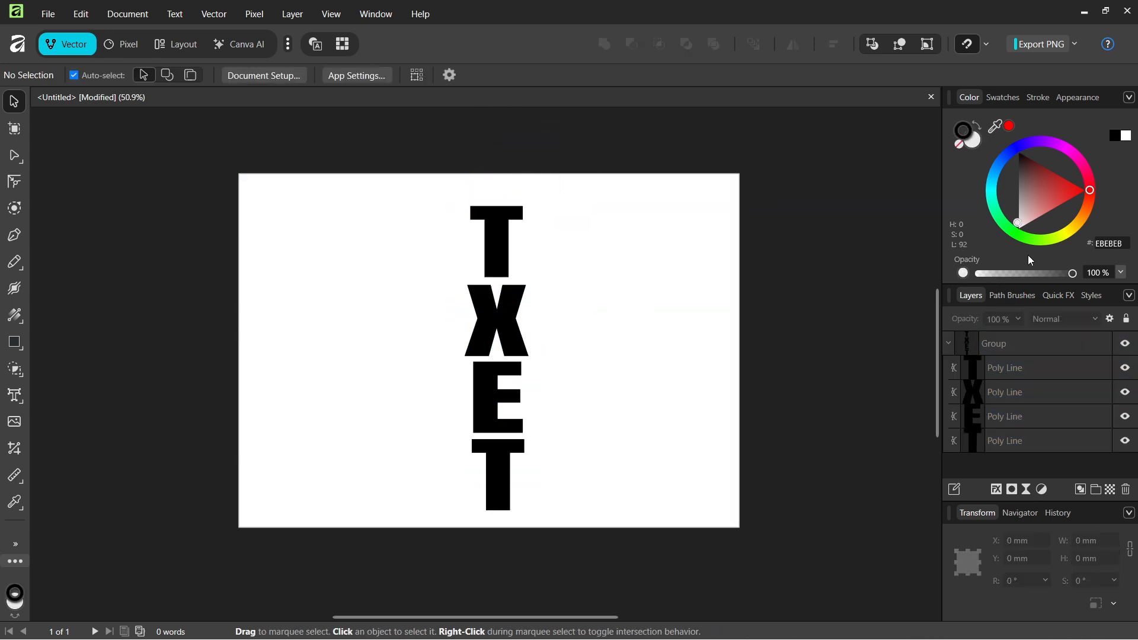